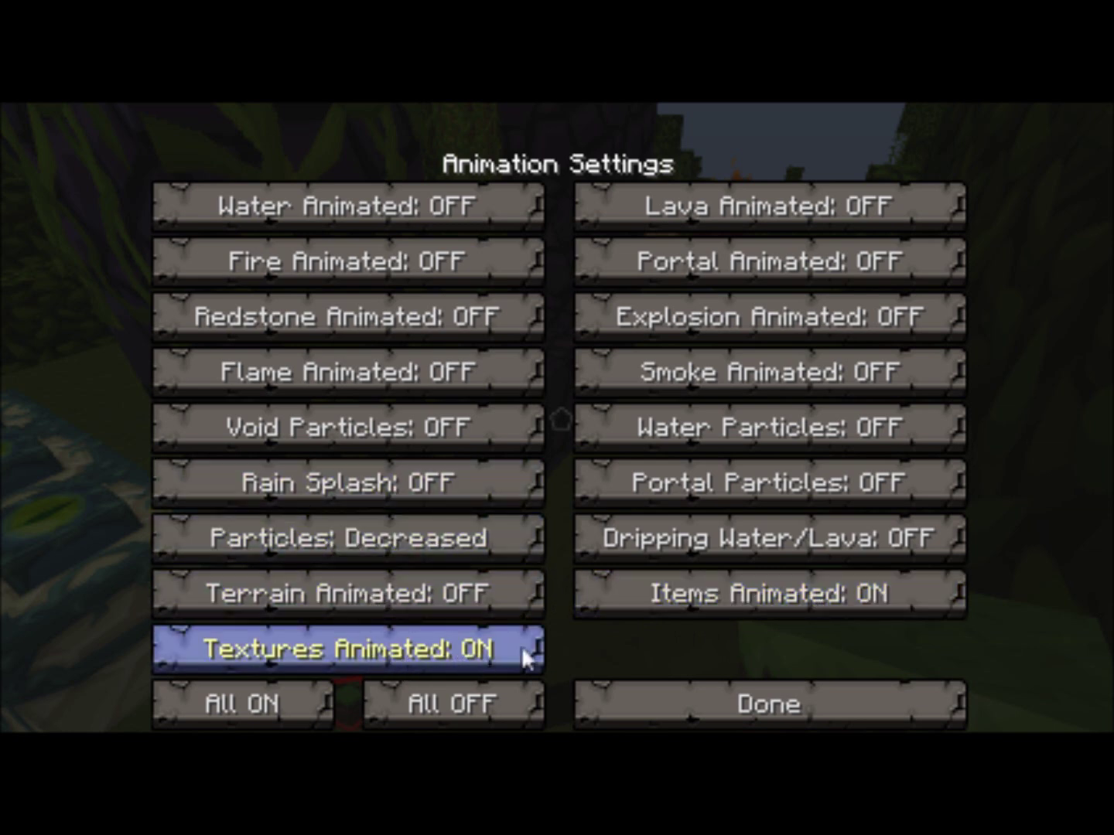
Toggle Textures Animated to OFF and back to ON, and leave the animation settings
left_click(471, 659)
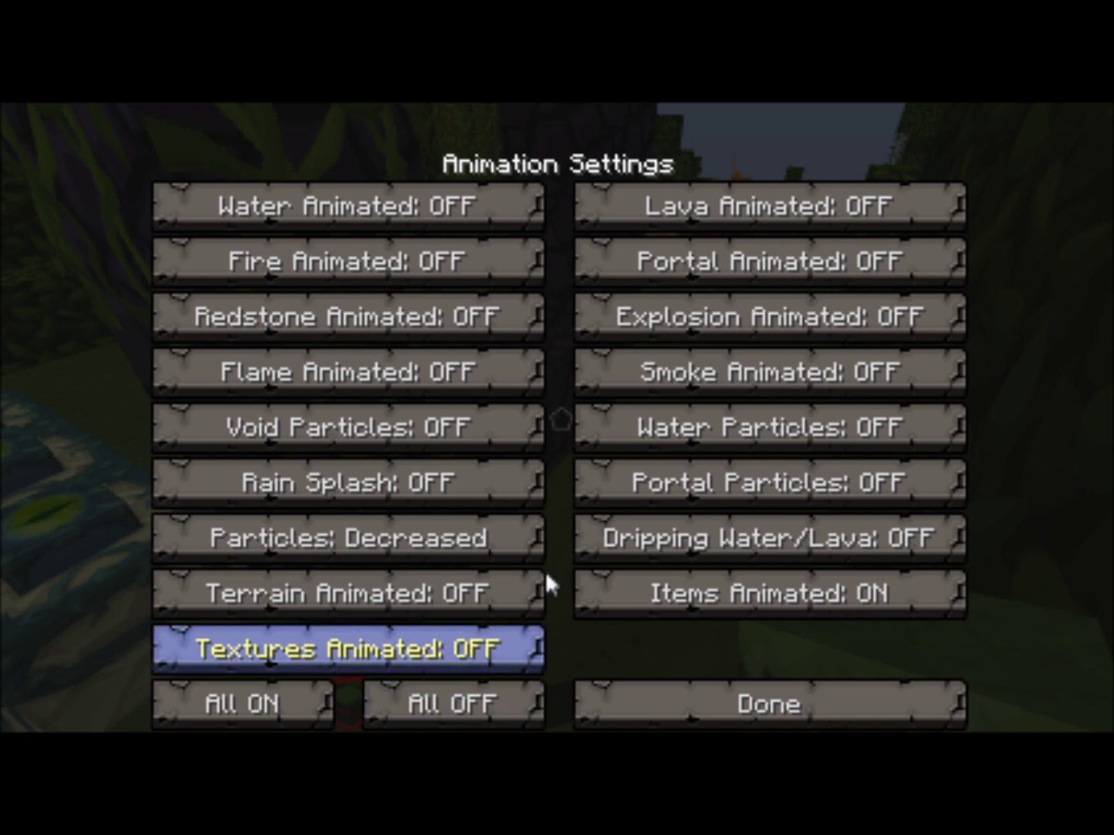
left_click(465, 651)
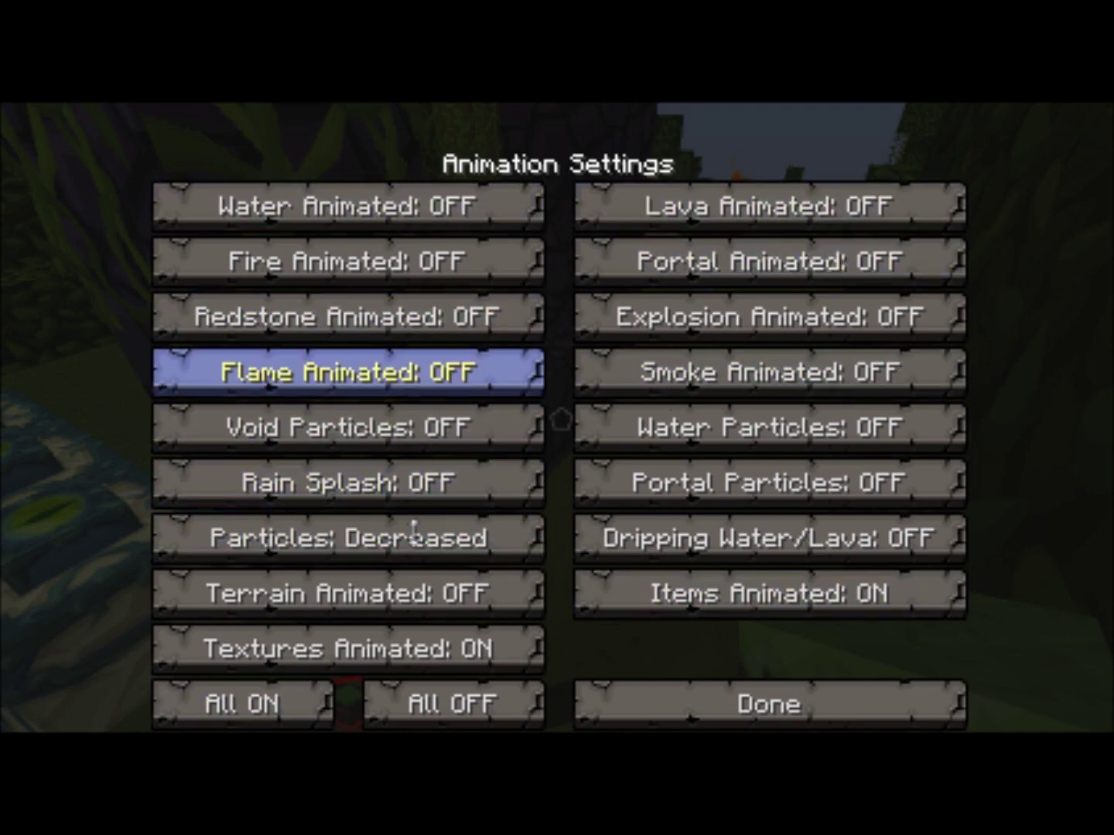
left_click(615, 700)
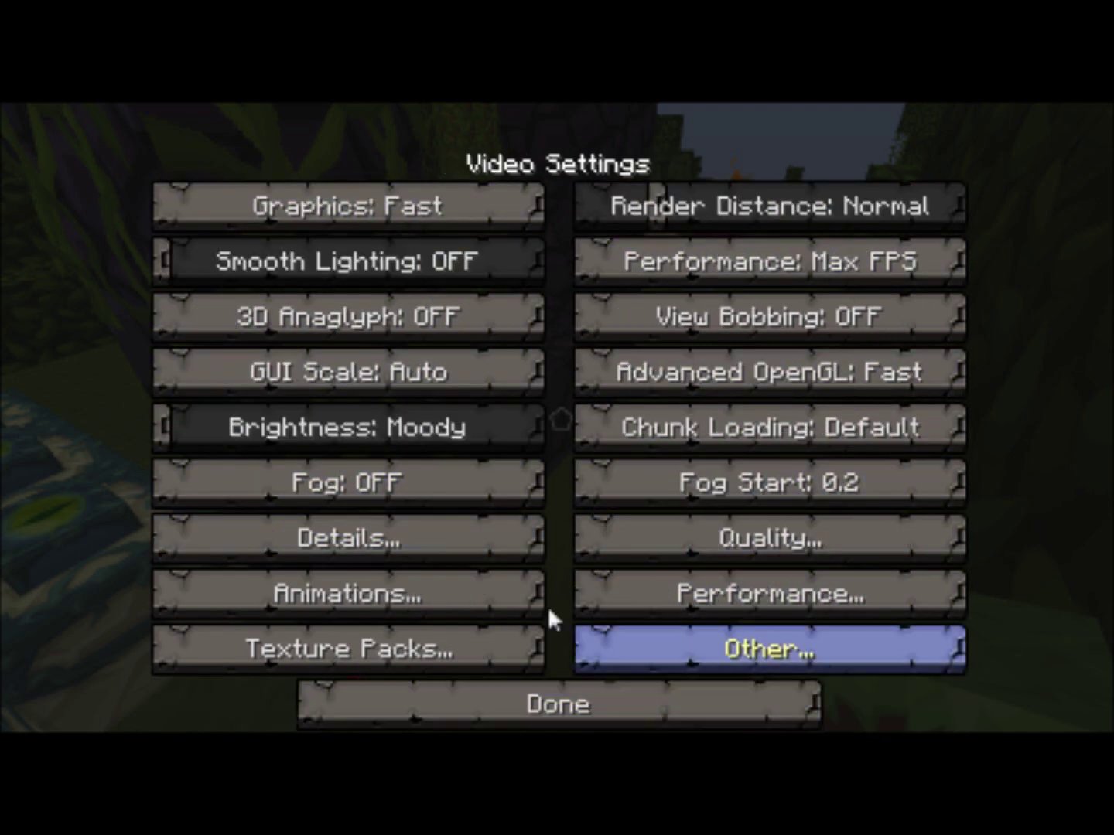
Set the Mipmap Level to OFF in the quality settings and return to the game
left_click(745, 545)
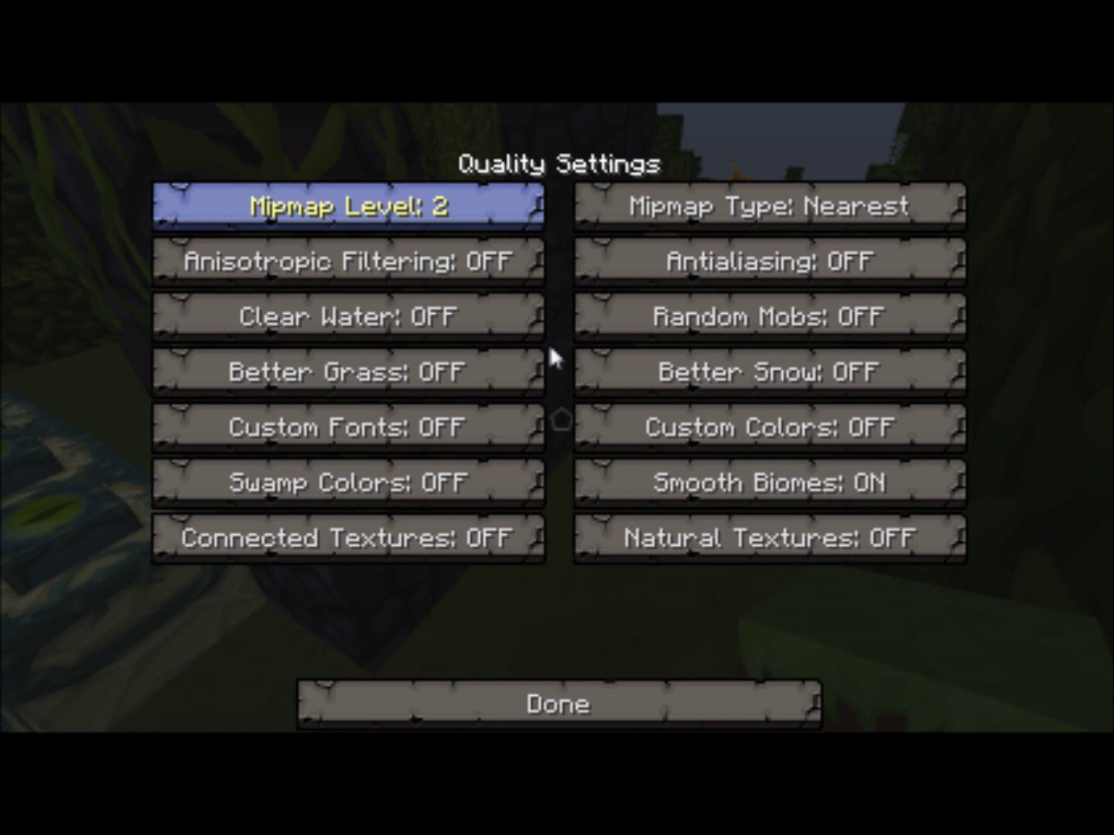
left_click(462, 204)
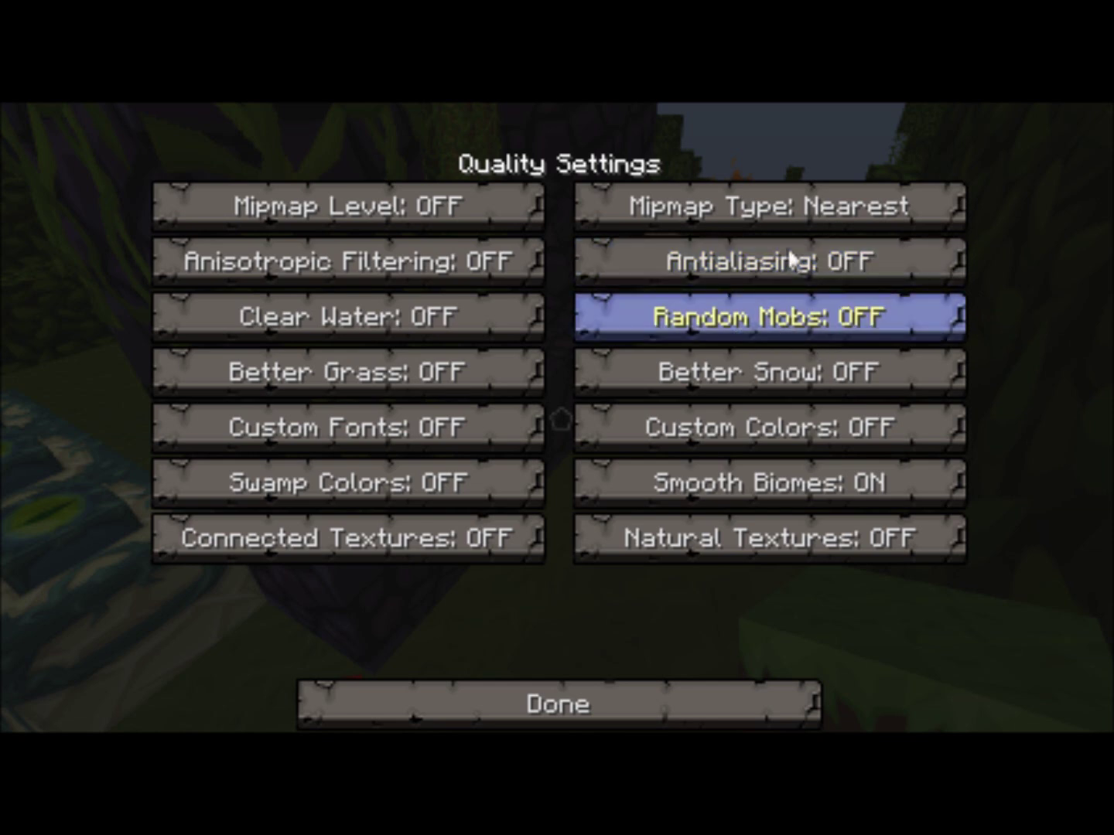
mouse_move(738, 282)
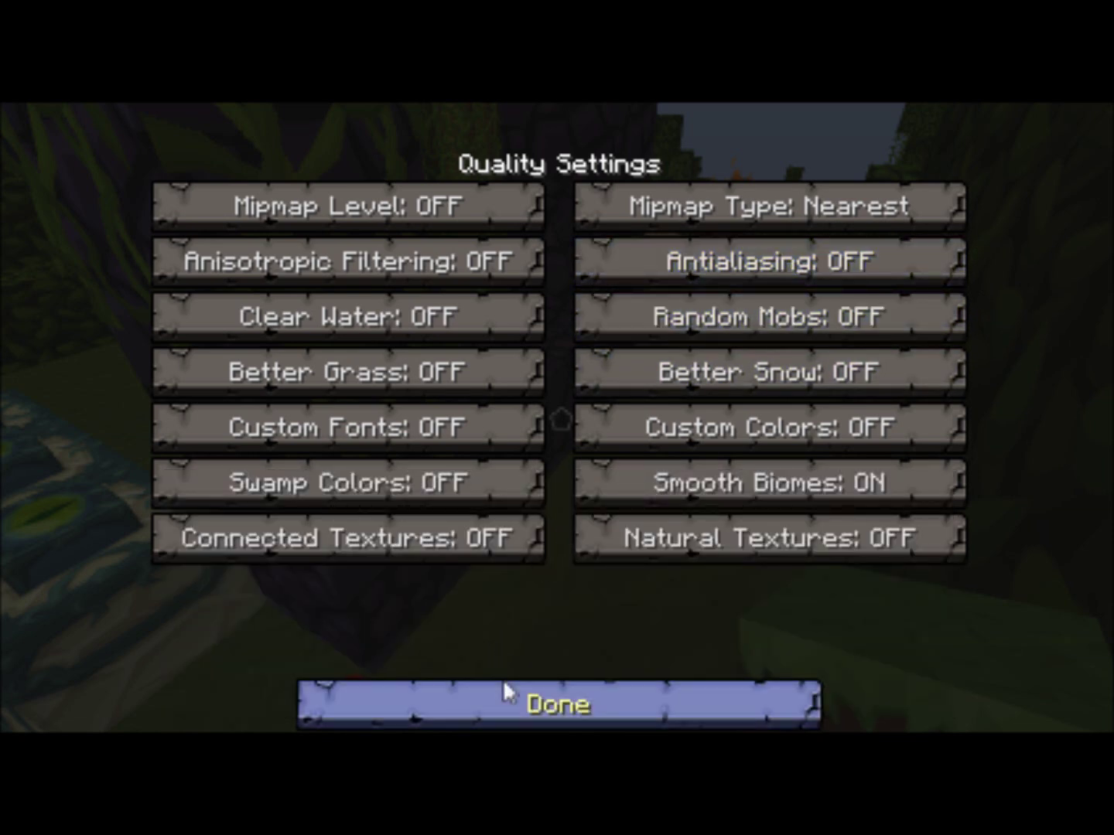
left_click(507, 705)
left_click(508, 705)
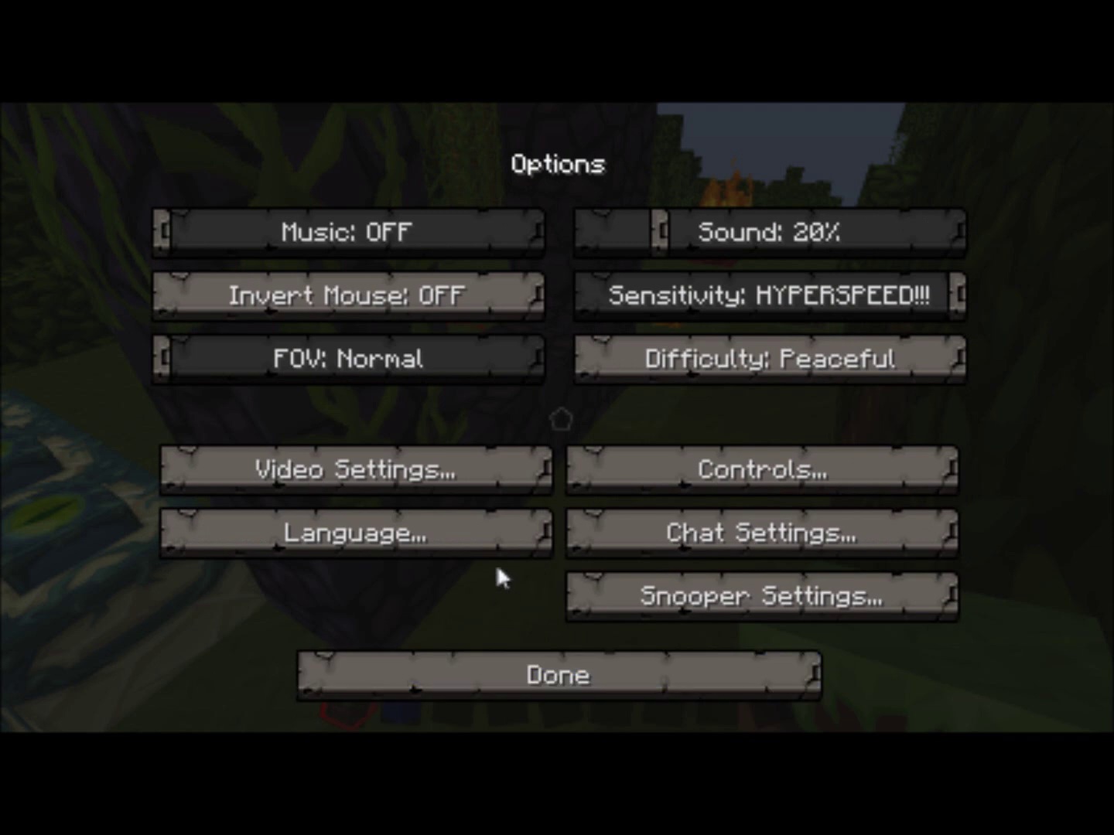
left_click(497, 671)
key("Escape")
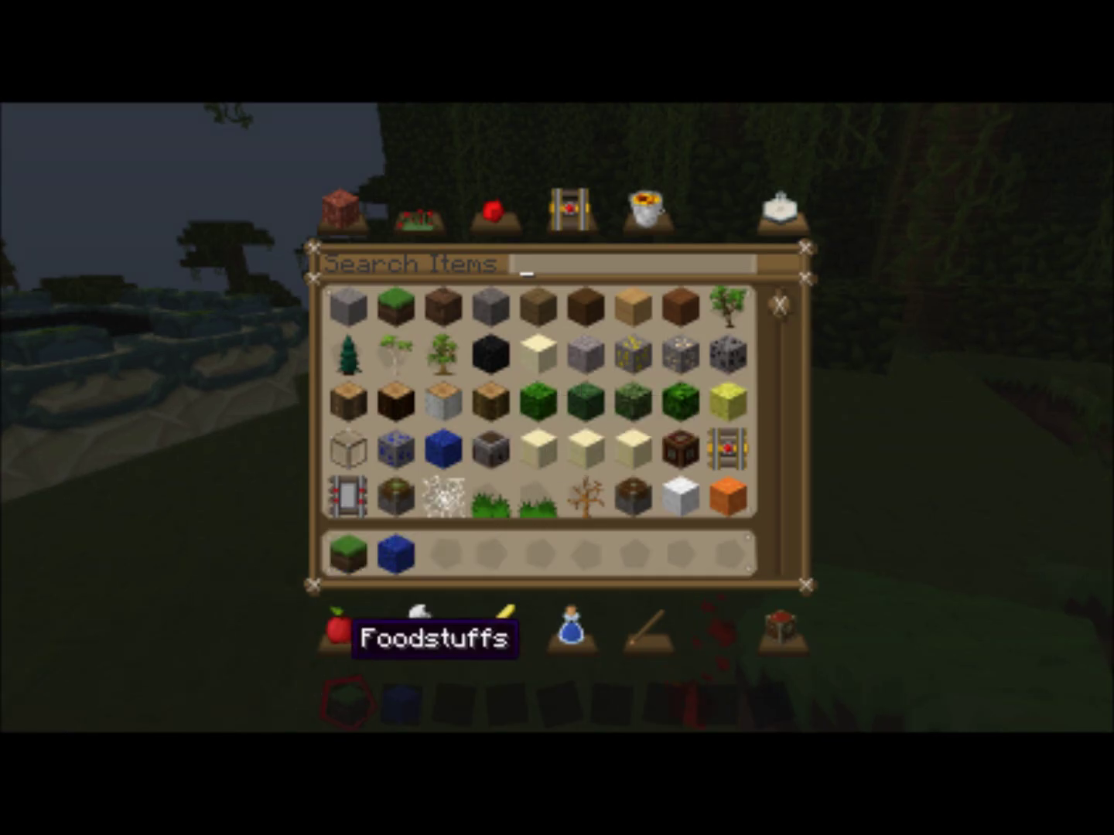
Reopen the animation settings, set Water Animated to ON and return to the video settings
key("Escape")
key("Escape")
left_click(391, 495)
left_click(380, 473)
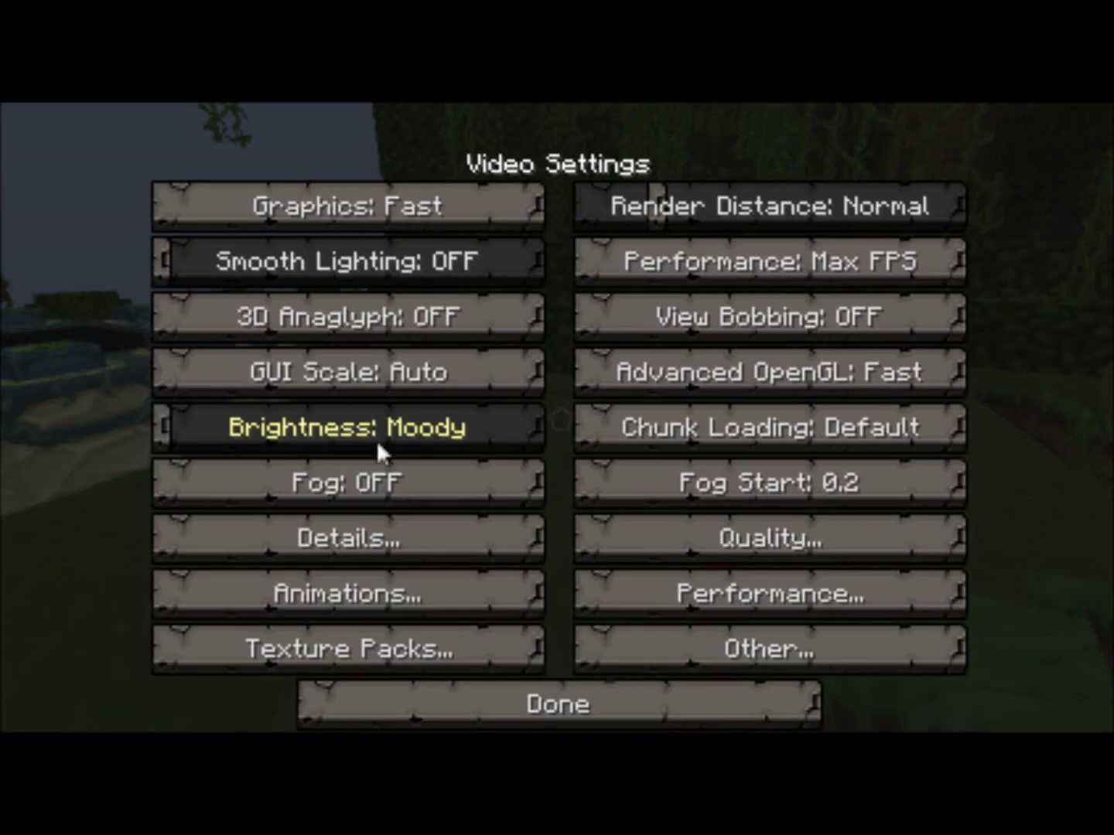
left_click(390, 607)
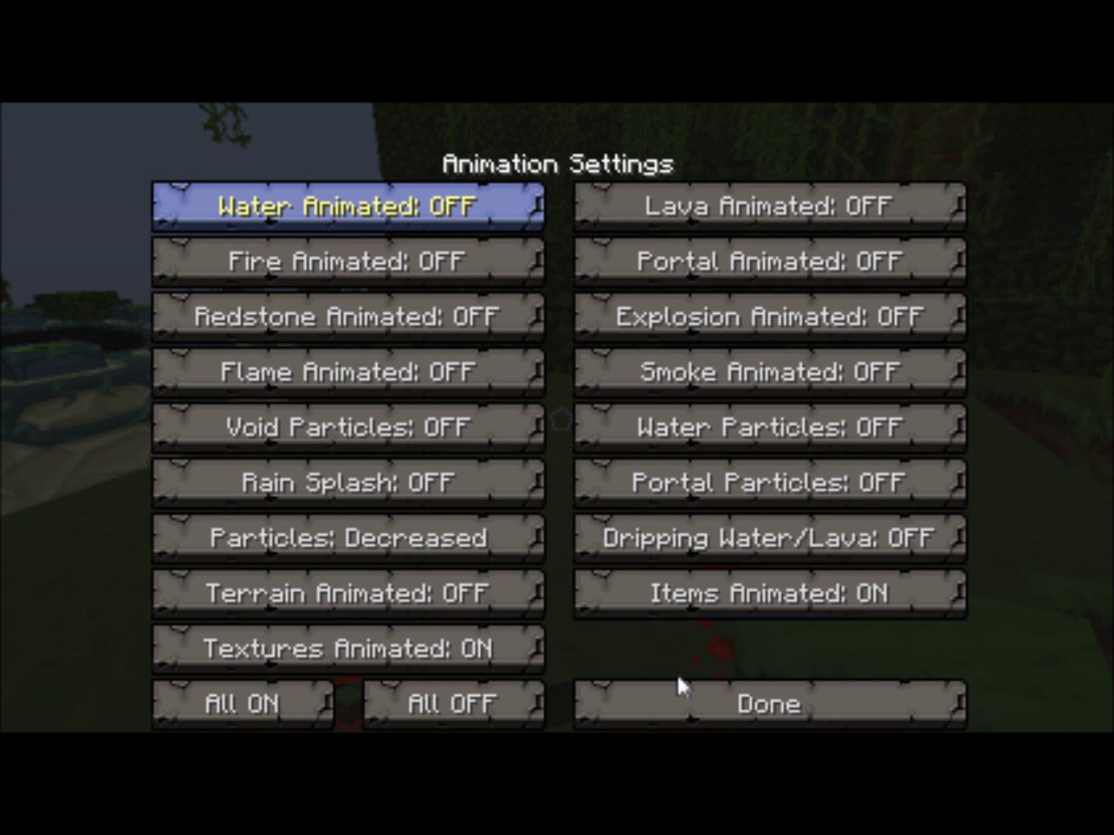
key("Return")
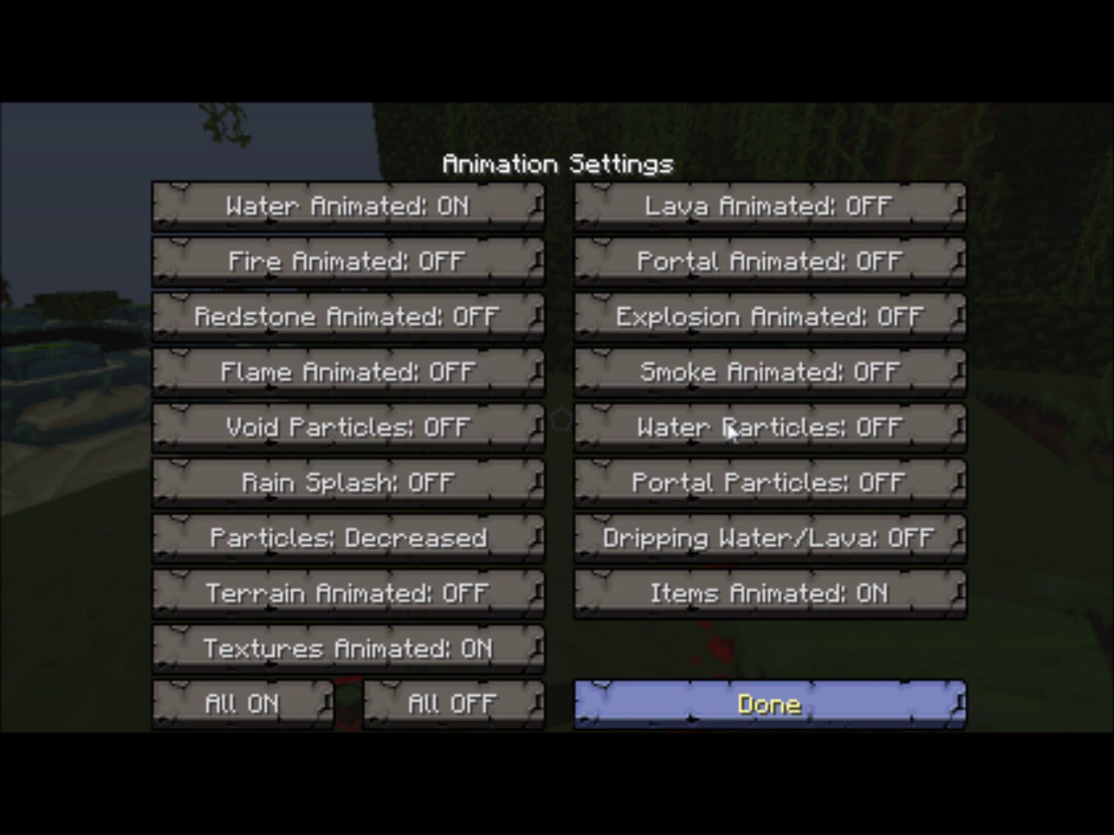
key("Return")
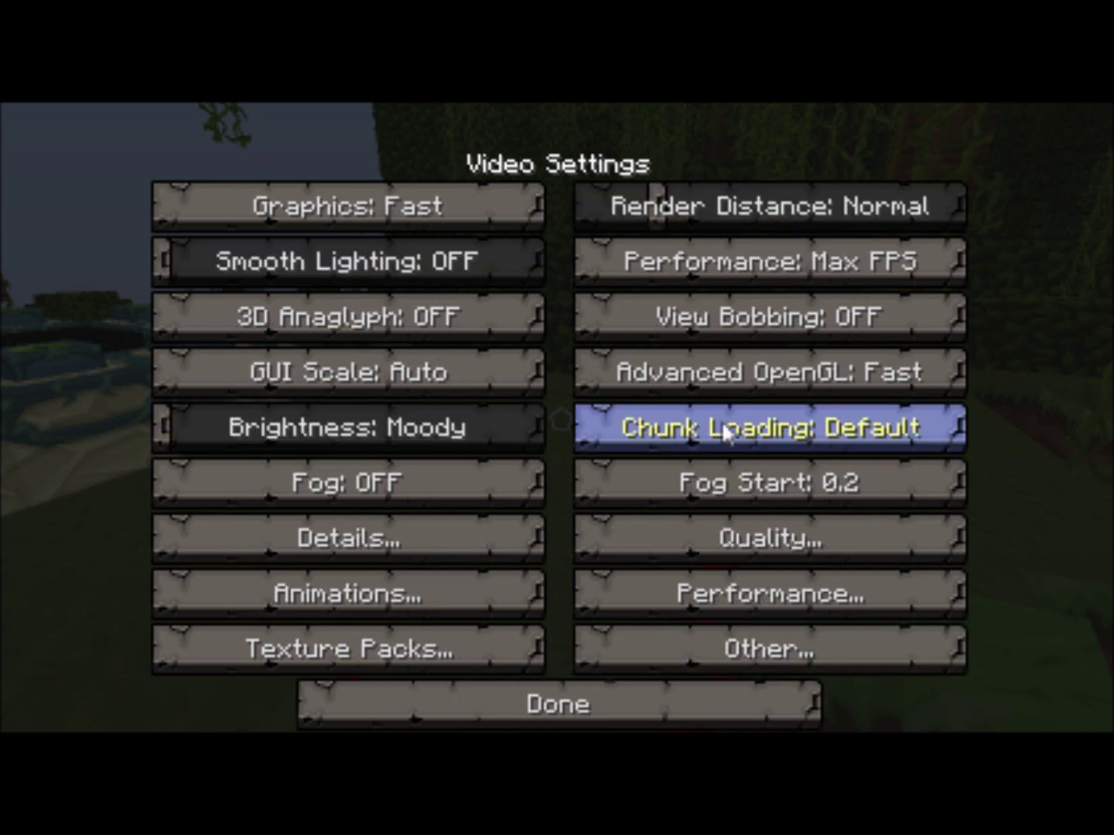
Examine the options in the performance settings, including the description of Smooth Input
left_click(701, 591)
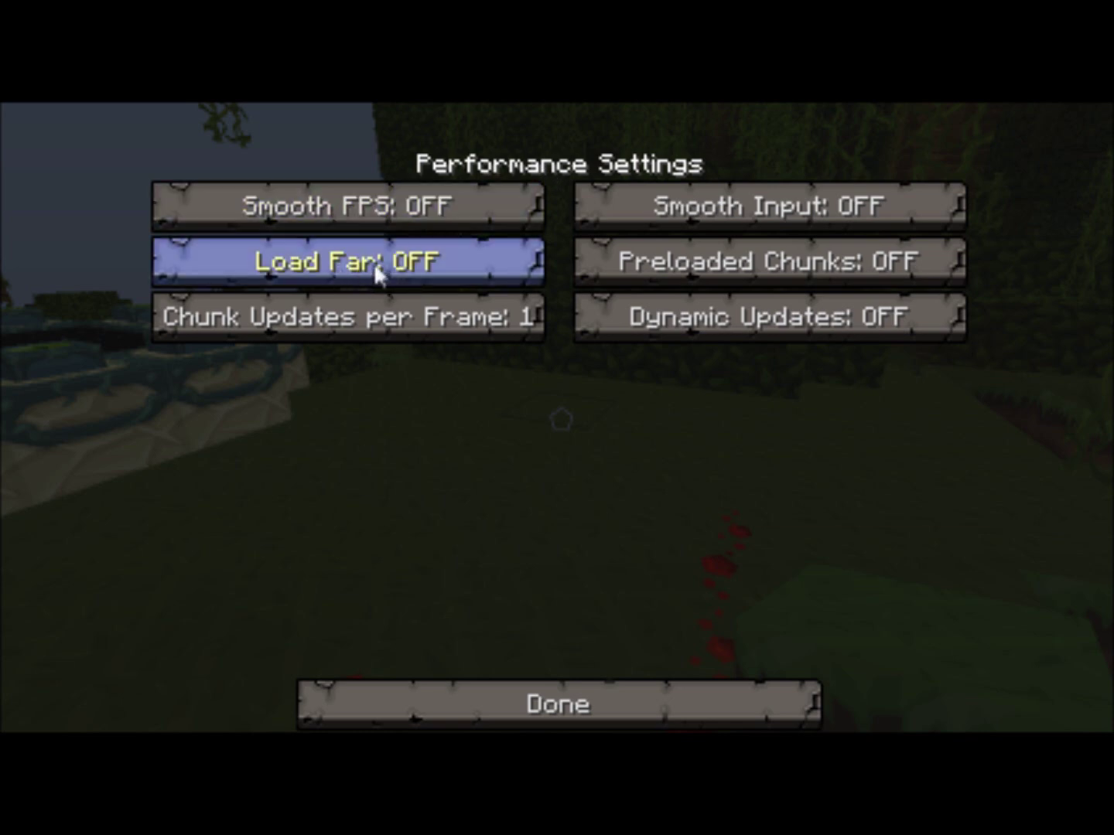
key("Escape")
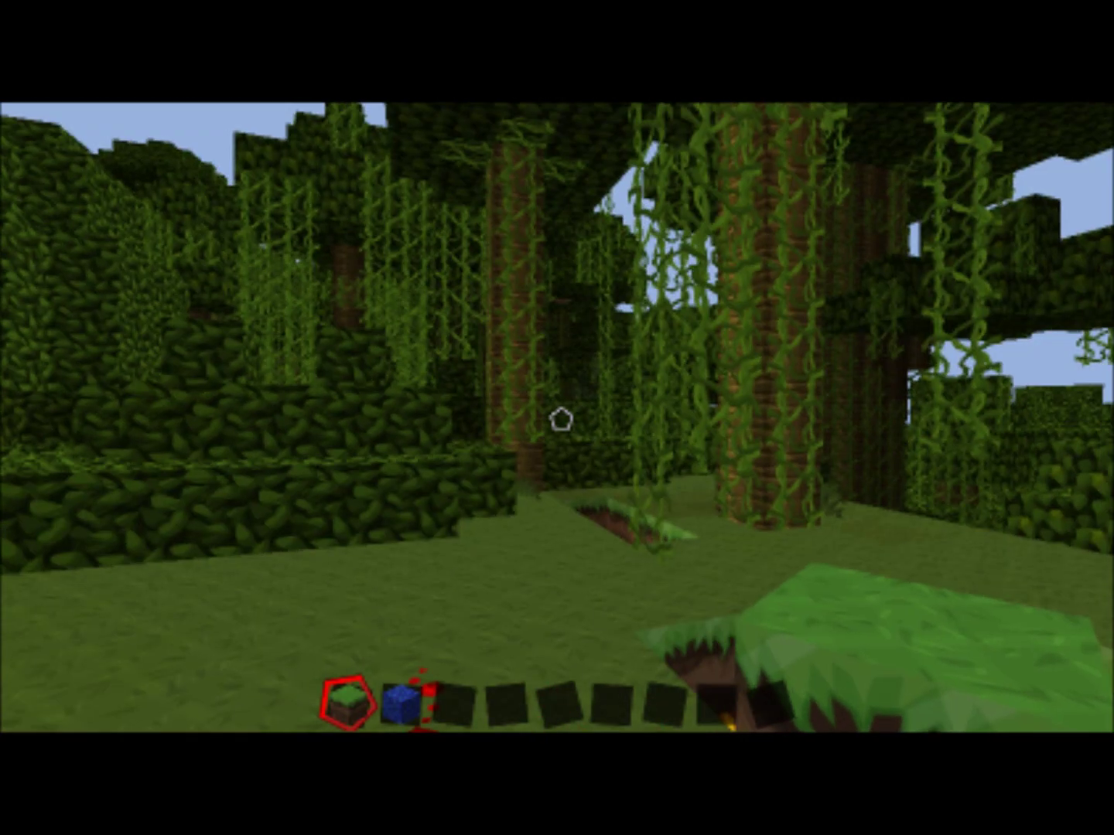
key("Escape")
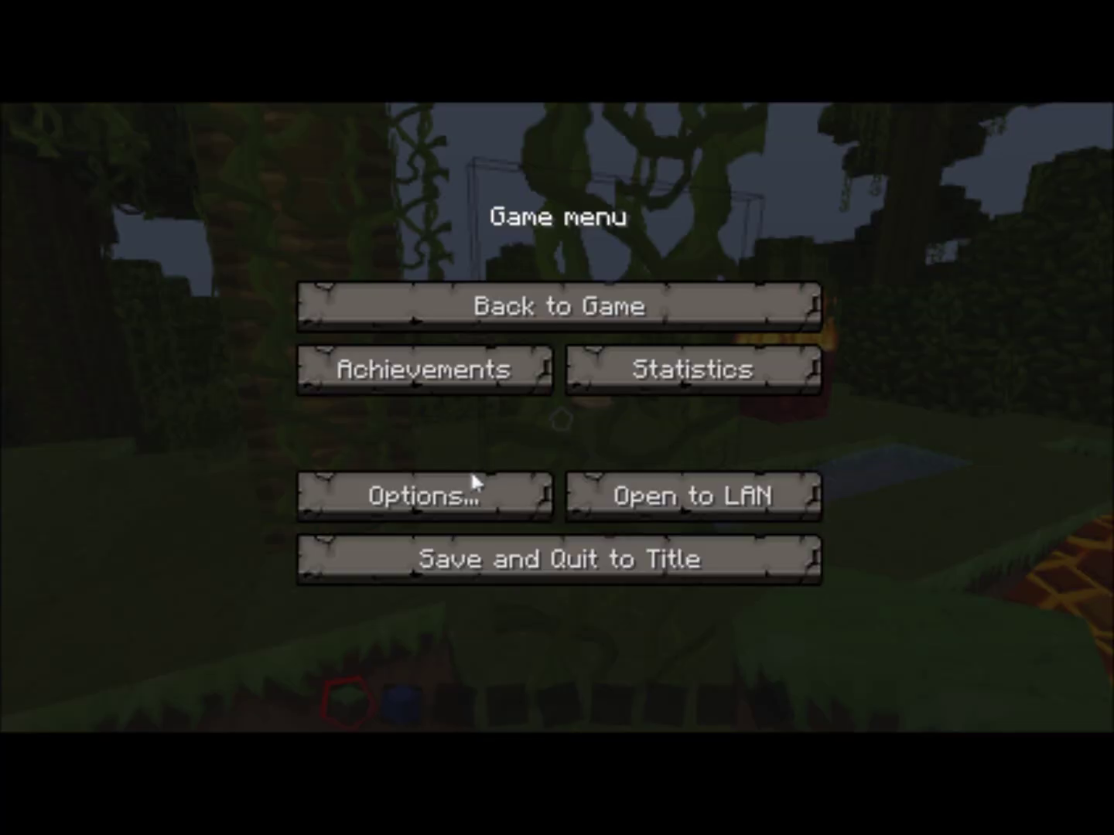
left_click(439, 504)
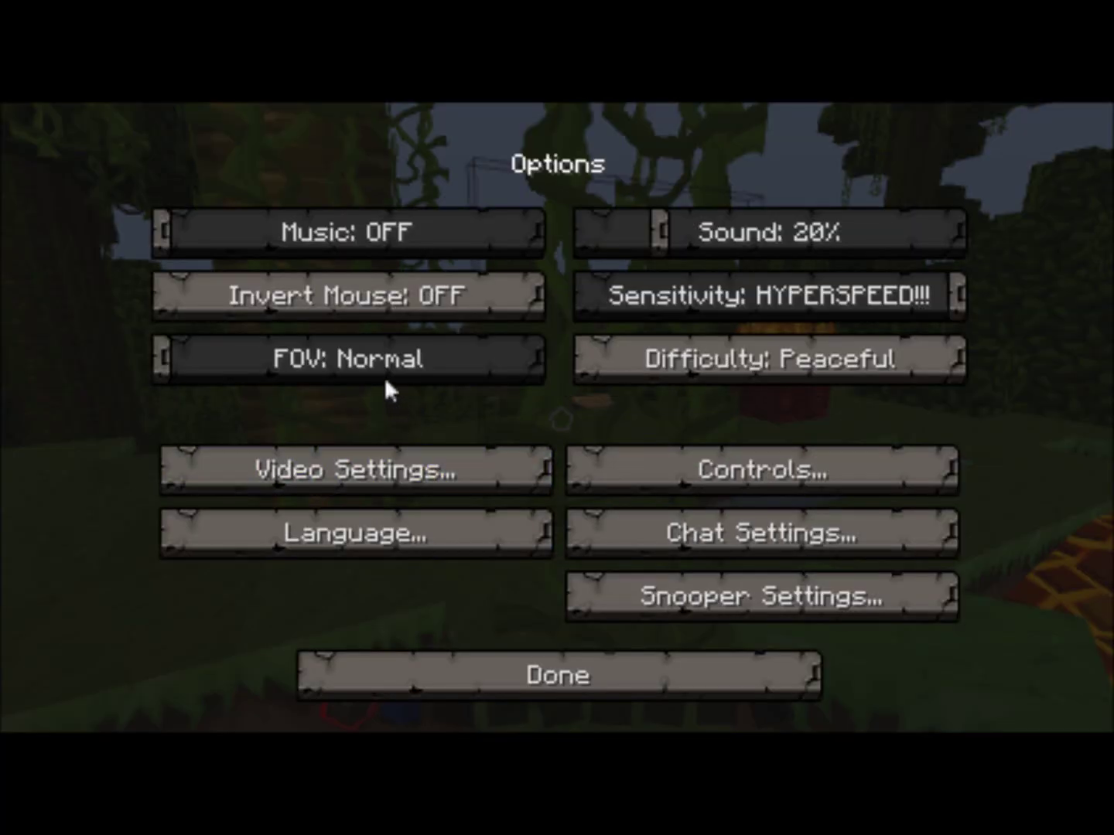
left_click(405, 481)
left_click(708, 606)
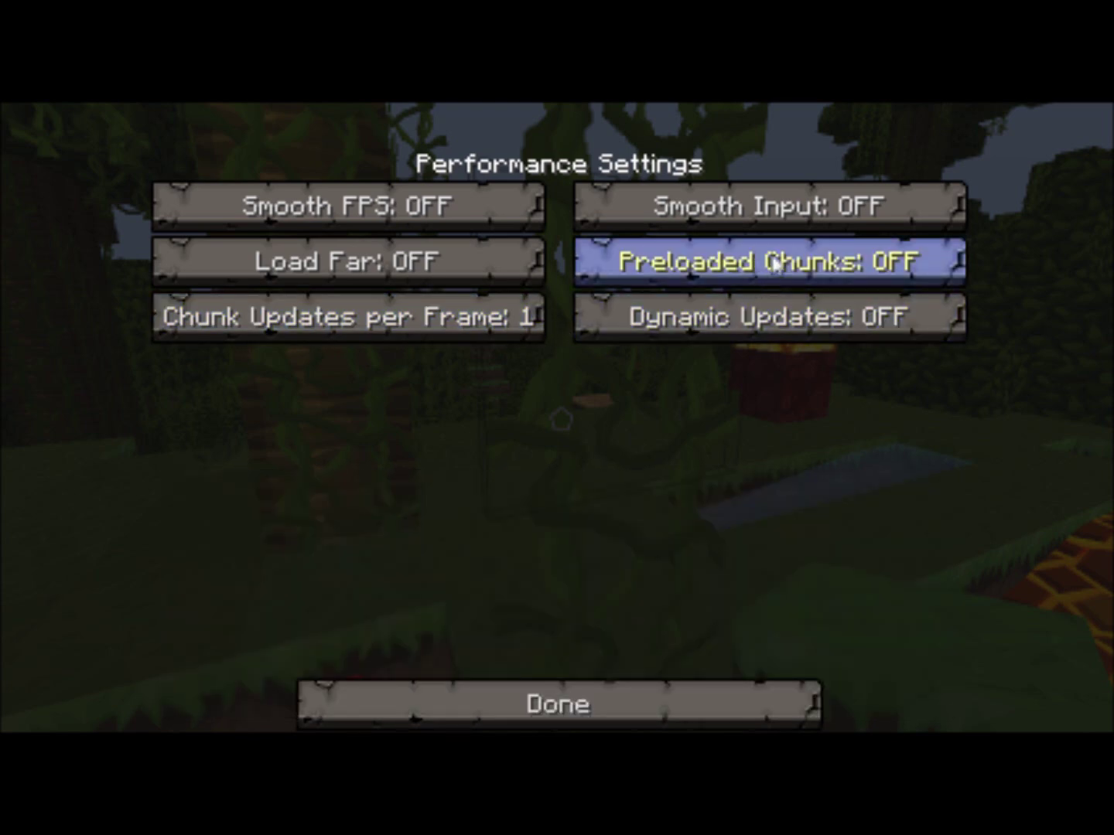
mouse_move(797, 215)
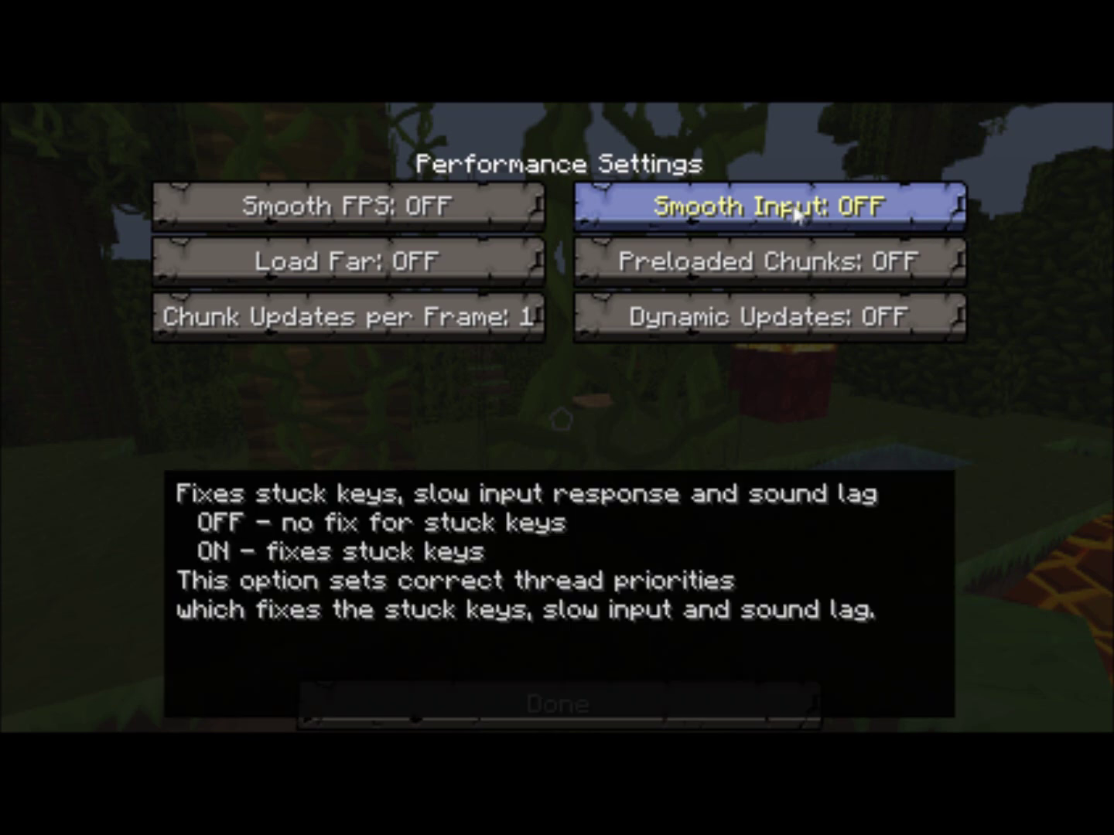
left_click(497, 700)
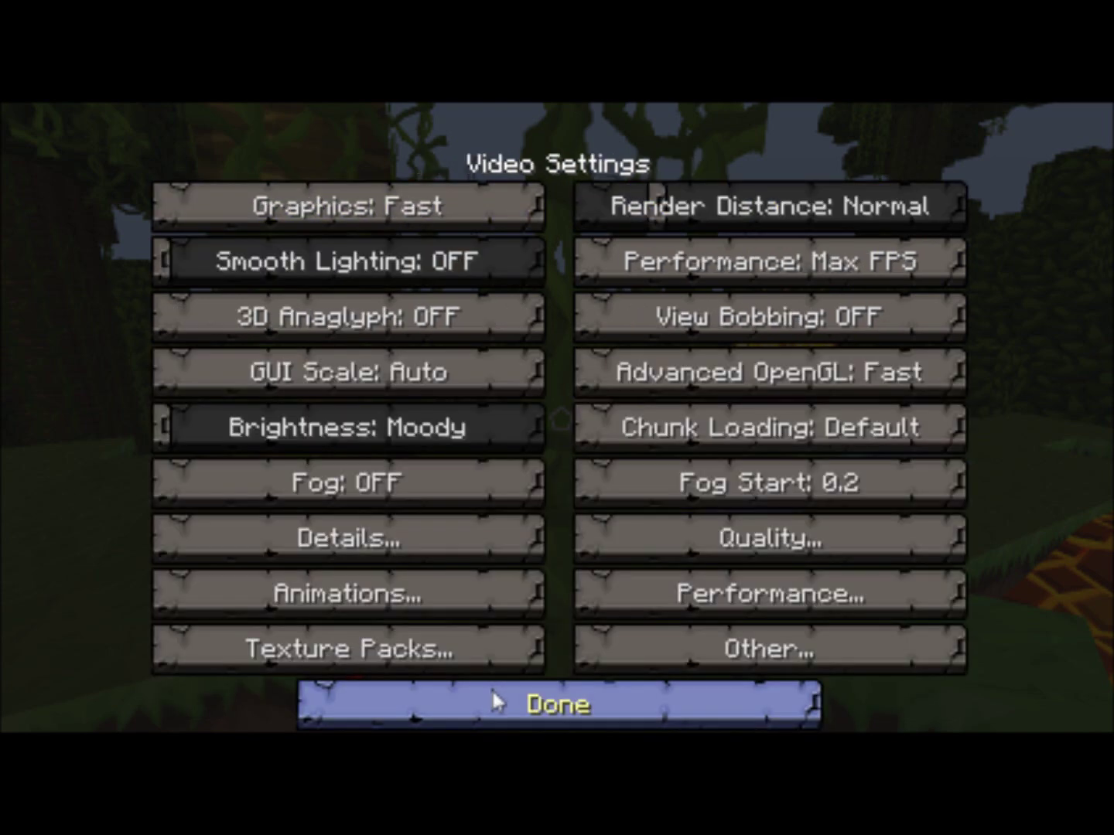
Cycle the Autosave interval through Default (2s), 20s and 3min back to 30min, and close the video settings
left_click(774, 649)
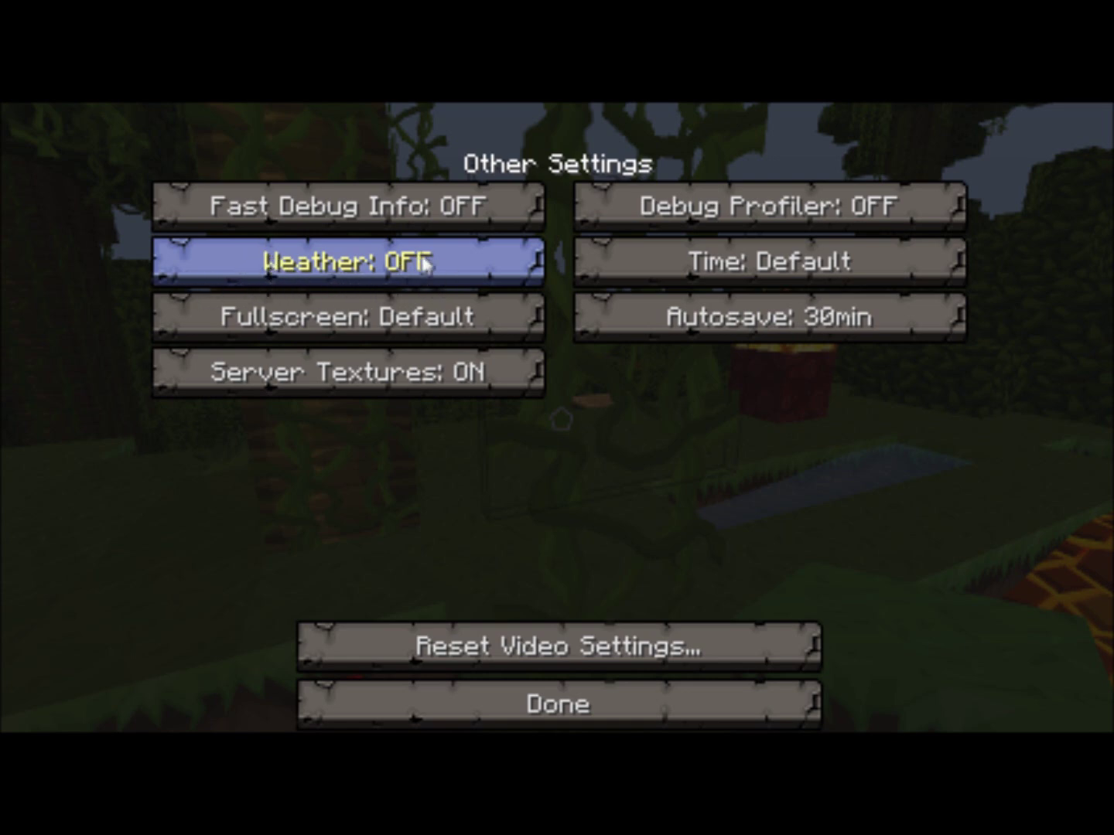
left_click(765, 328)
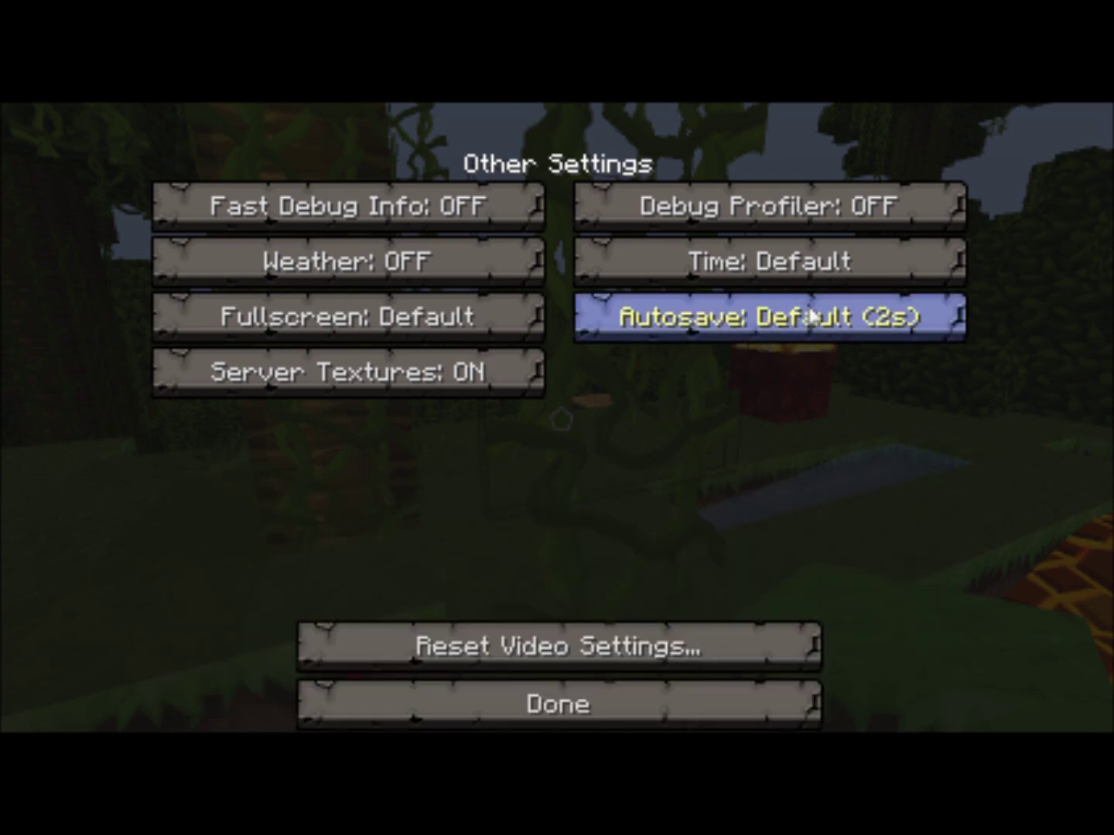
mouse_move(812, 317)
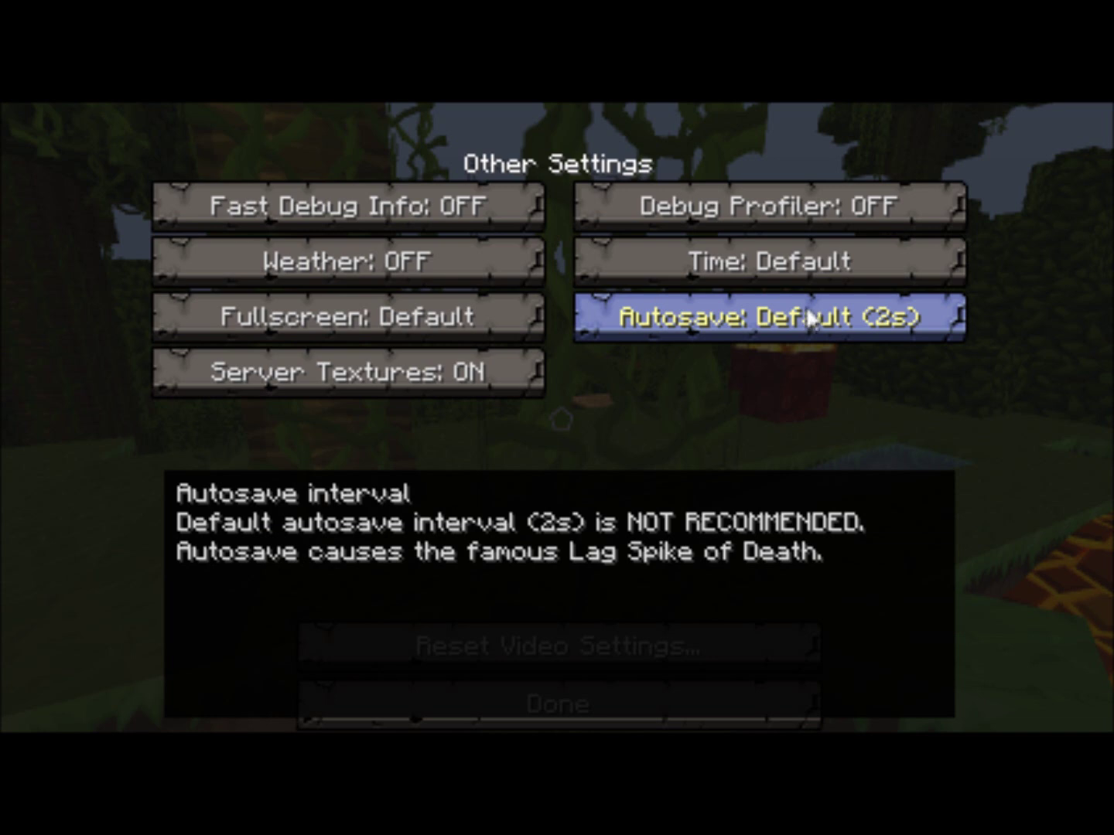
left_click(820, 318)
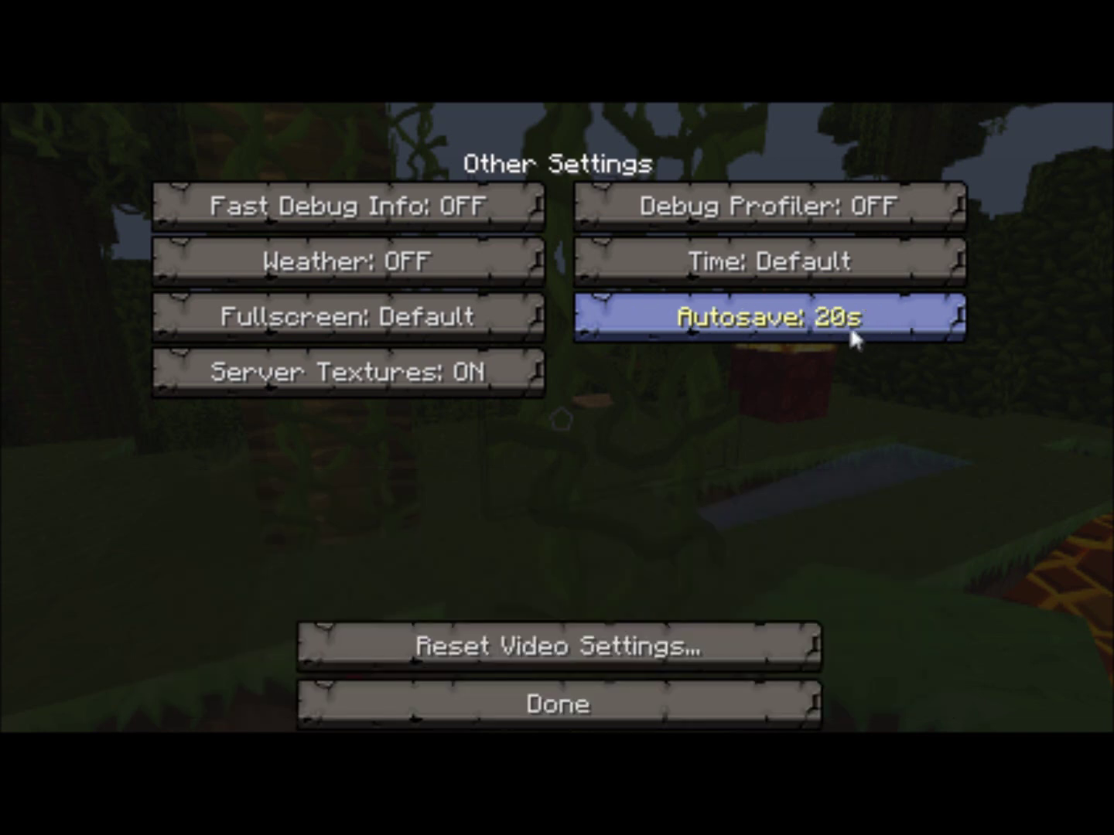
left_click(855, 331)
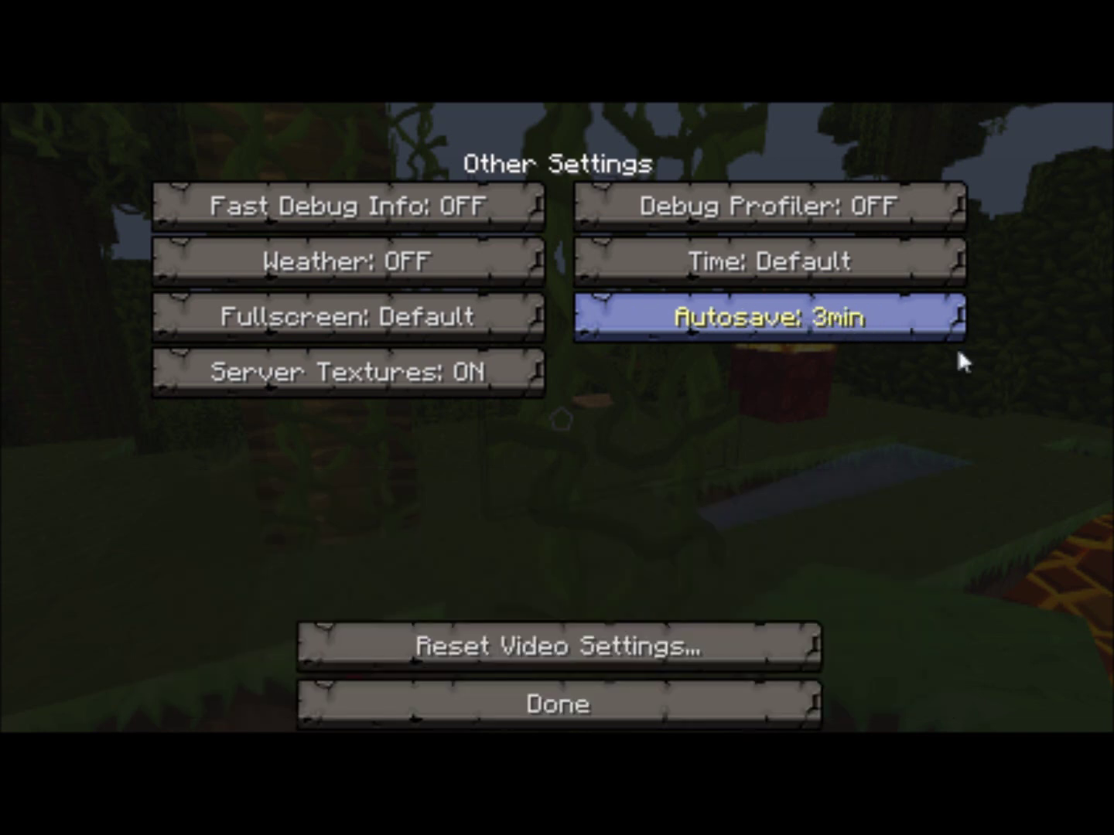
left_click(843, 326)
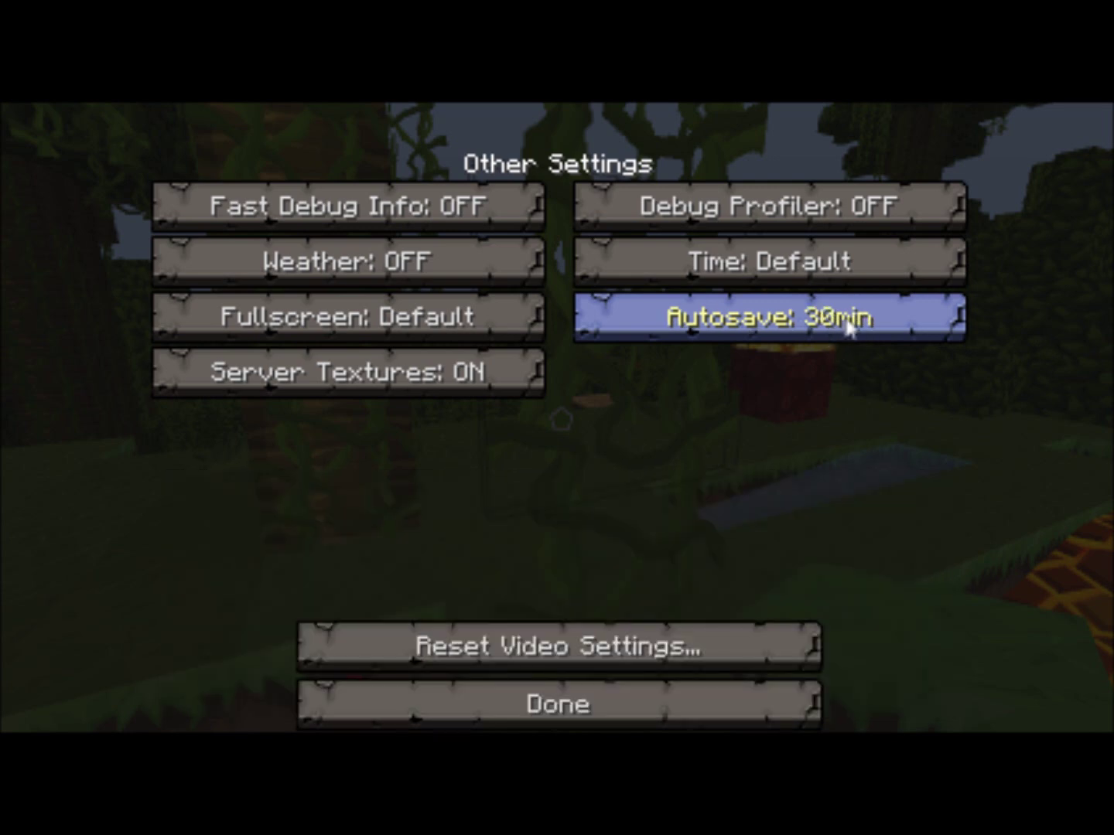
mouse_move(829, 334)
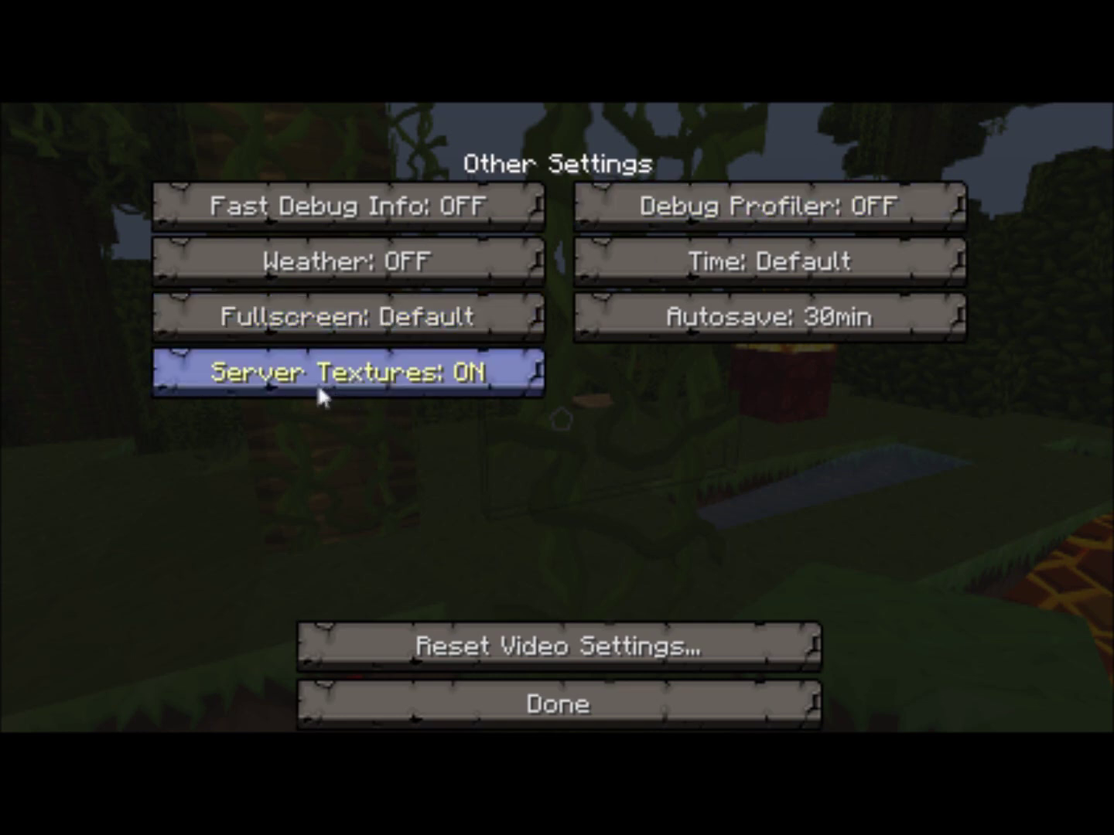
left_click(581, 713)
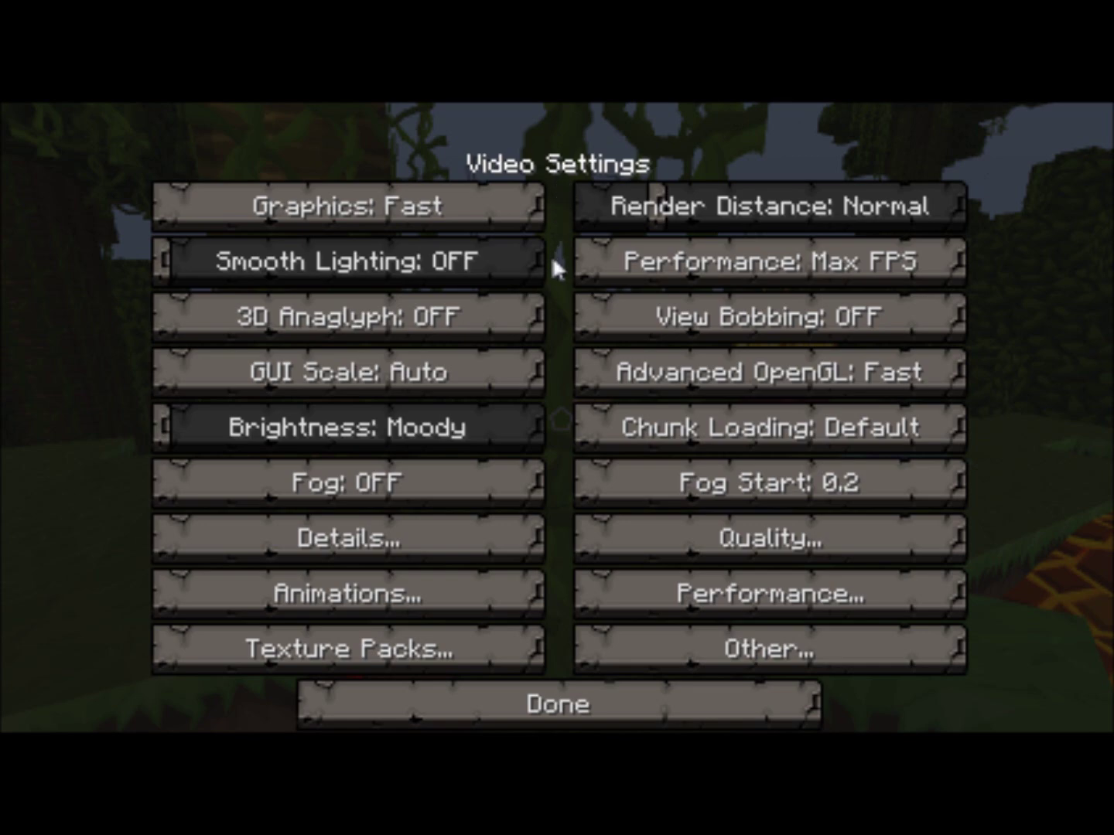
left_click(606, 709)
Walk around the jungle clearing to inspect the fire, water, lava, redstone and portal in the world
key("w")
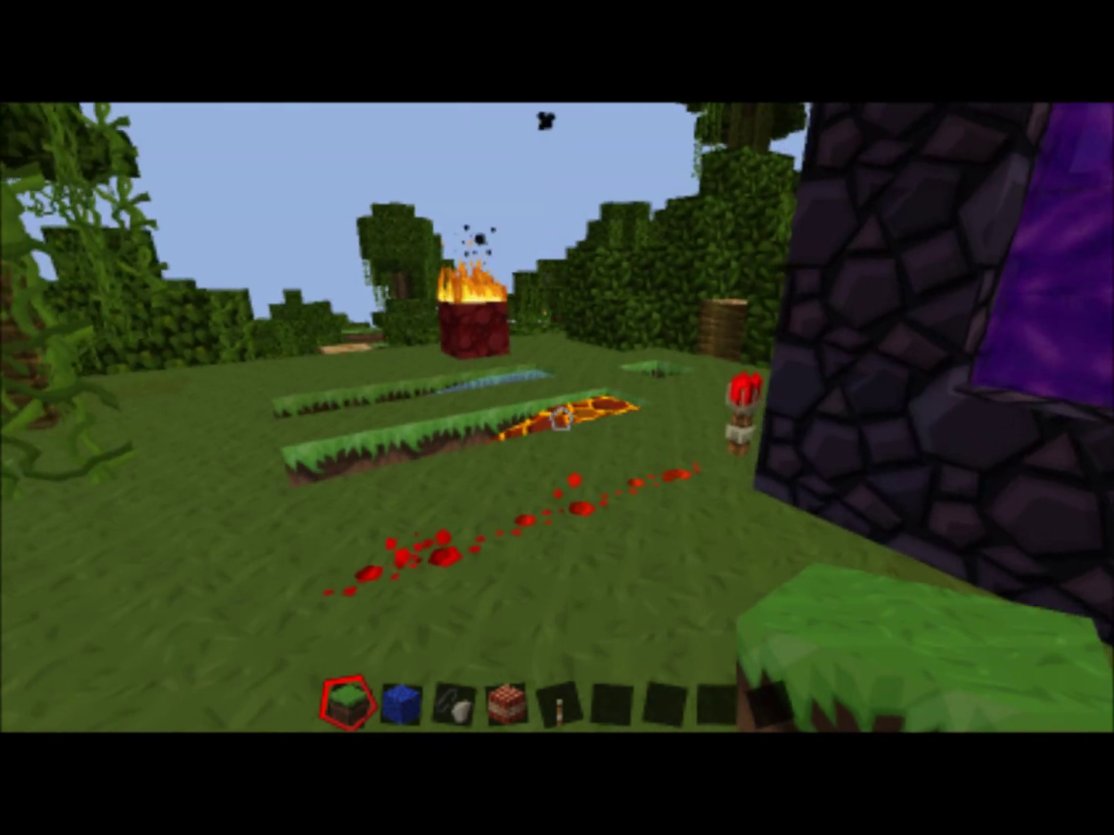
key("w")
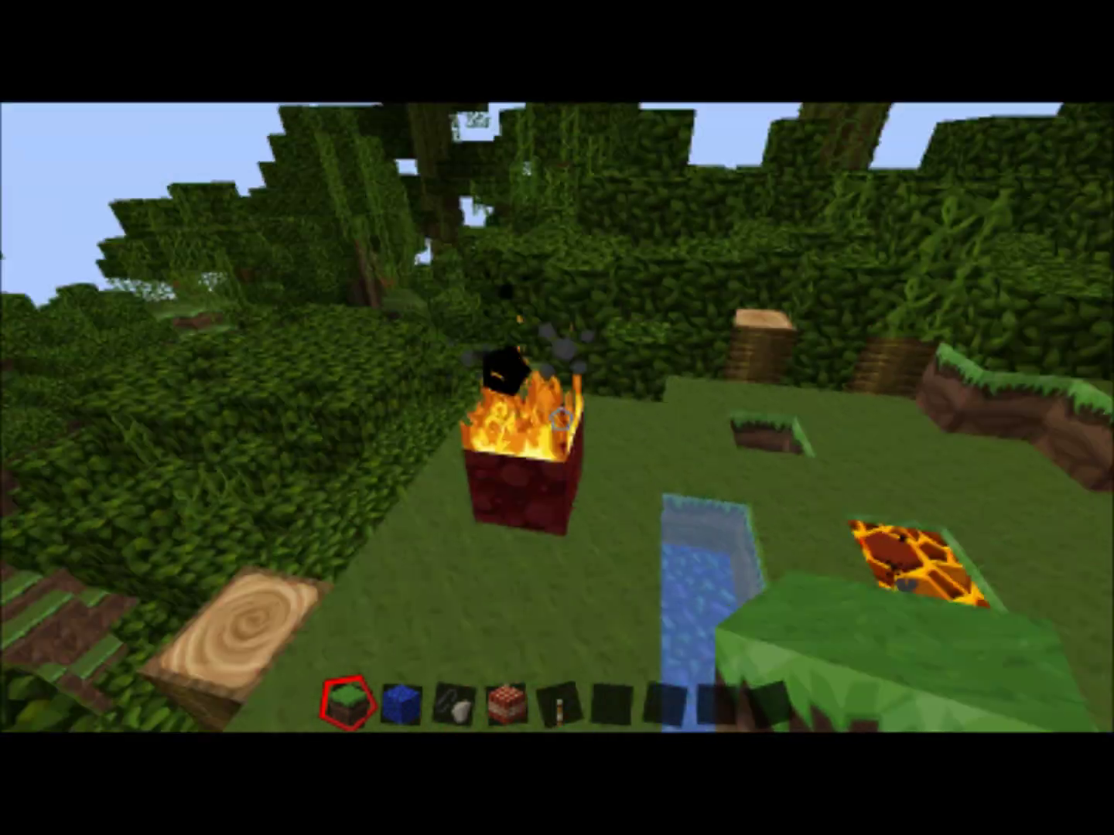
key("a")
key("s")
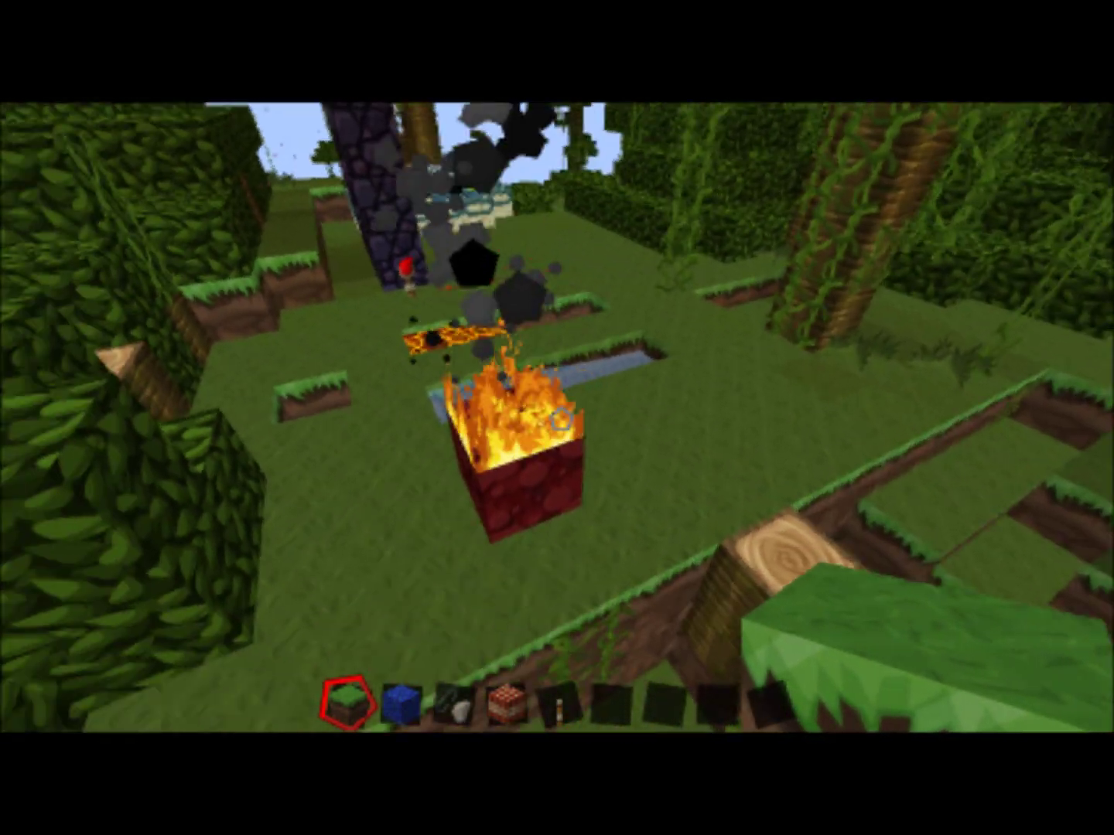
key("d")
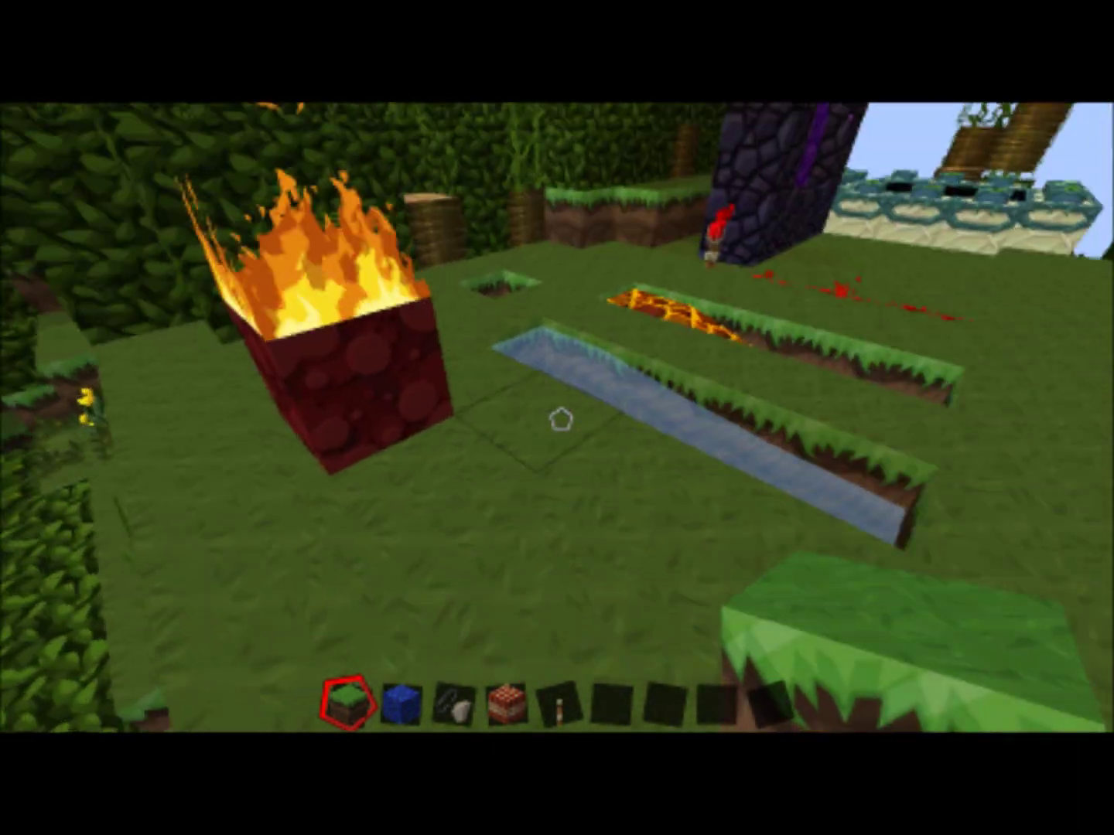
key("w")
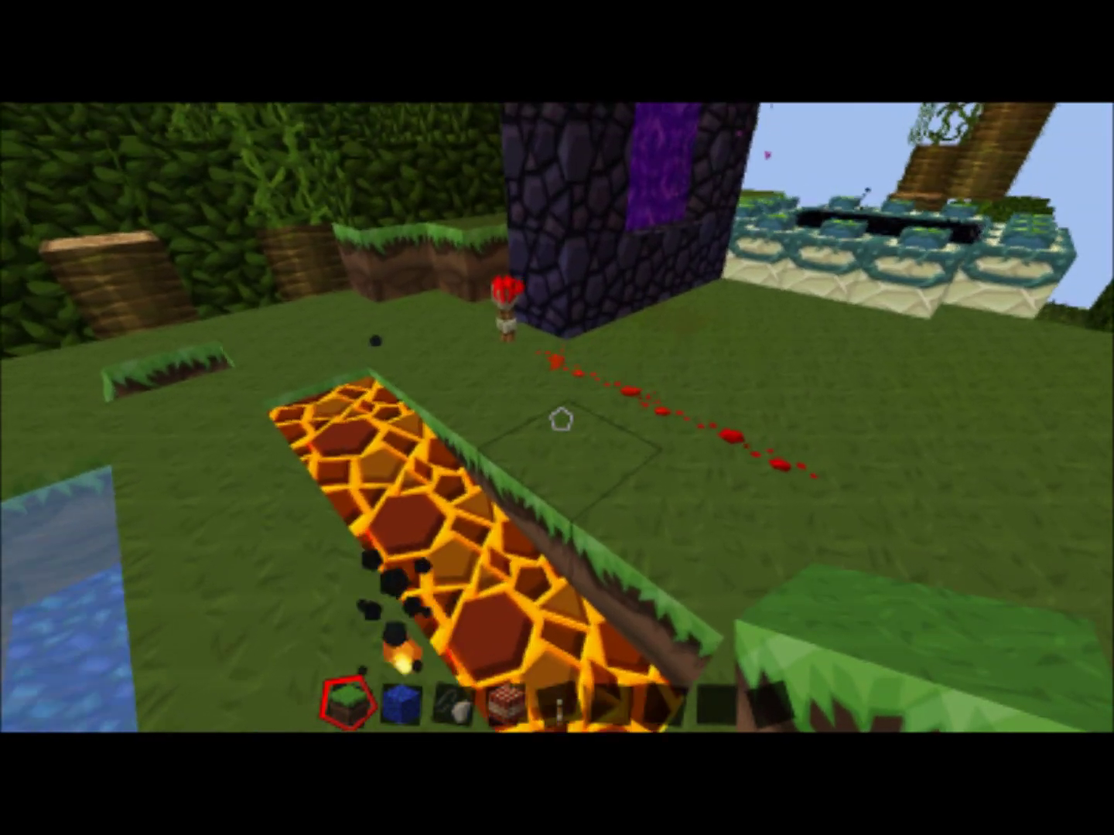
key("w")
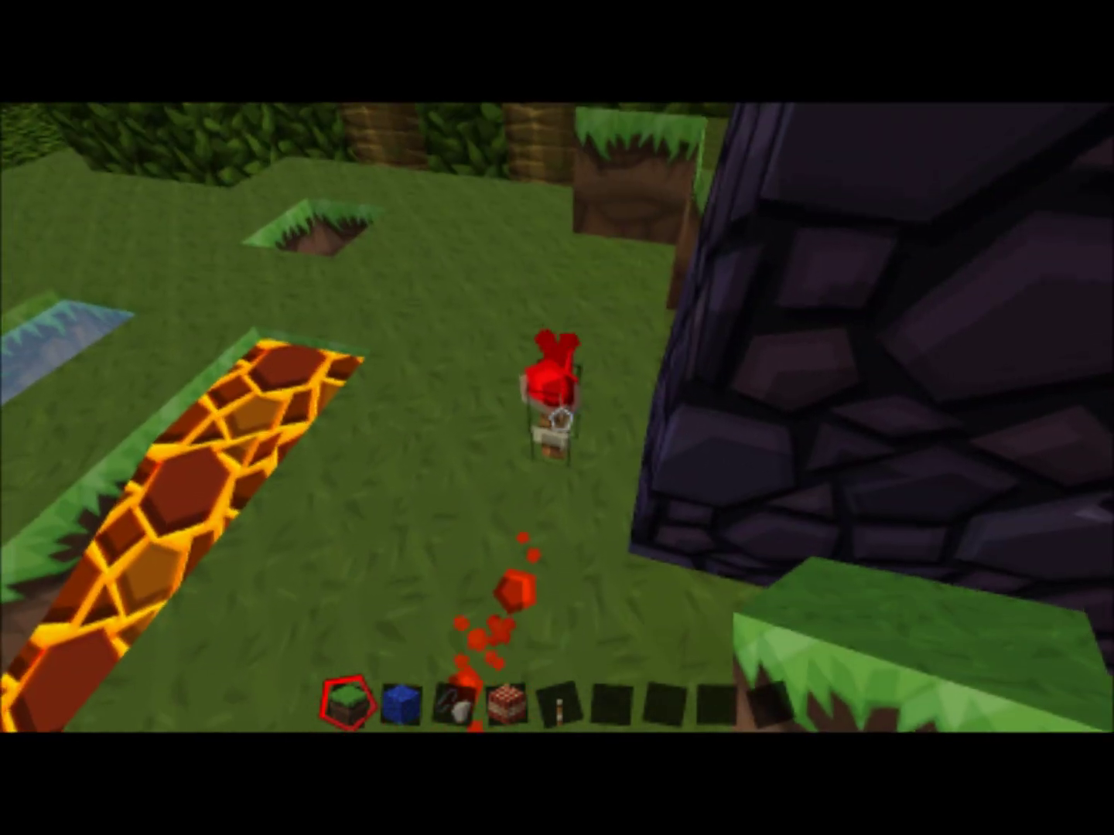
key("d")
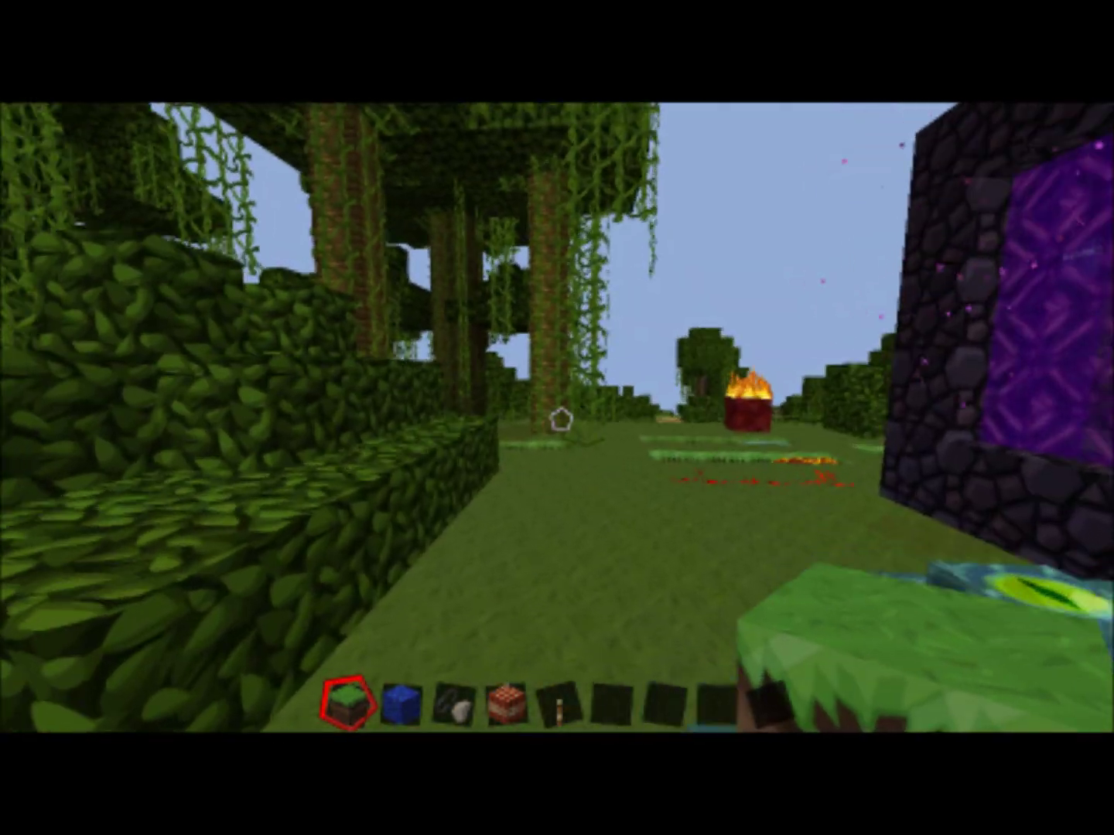
key("w")
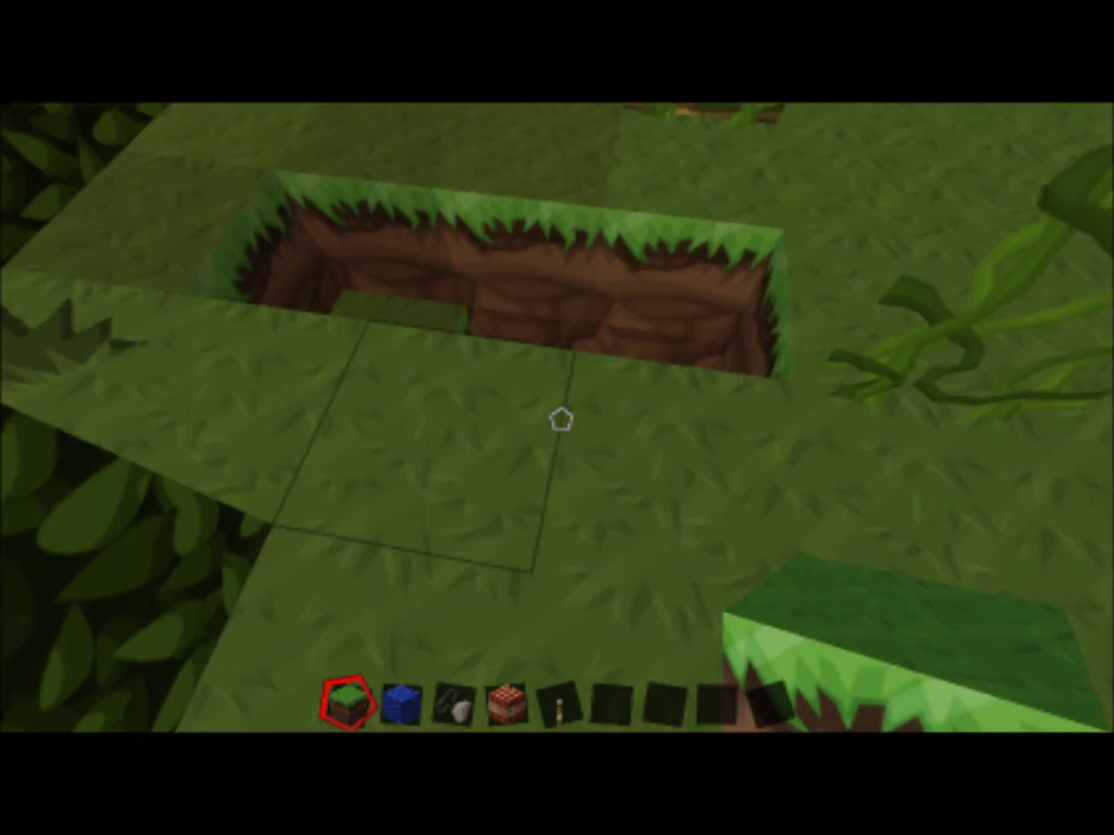
Go down the dirt stairway into the underground sandstone room, inspect its red and blue ceiling strips, and climb back to the surface
key("w")
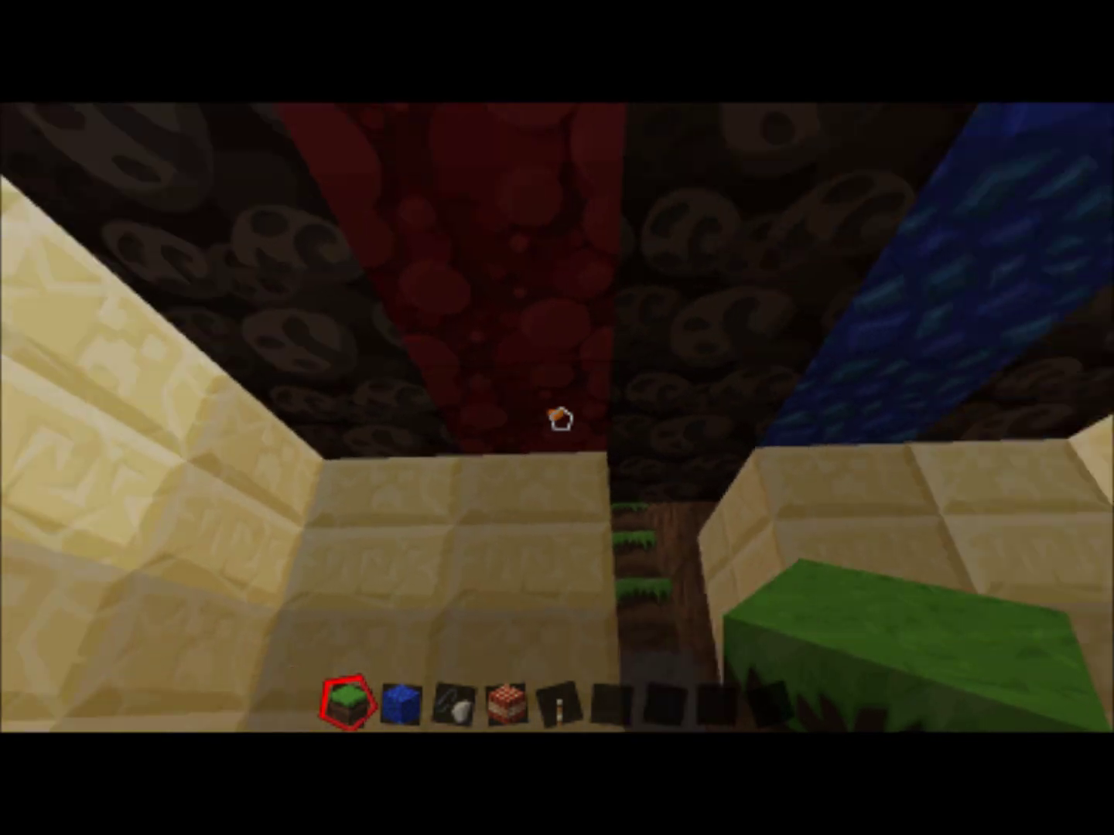
key("w")
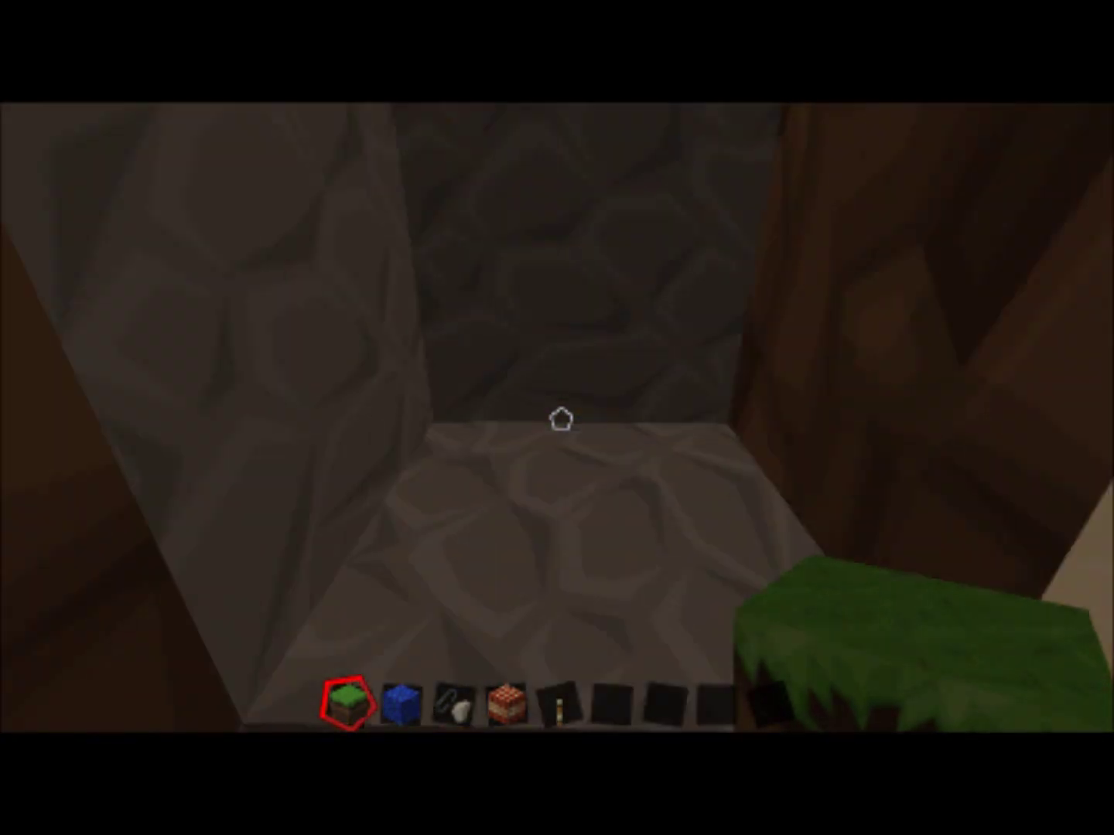
key("space")
key("w")
key("space")
key("space")
key("space")
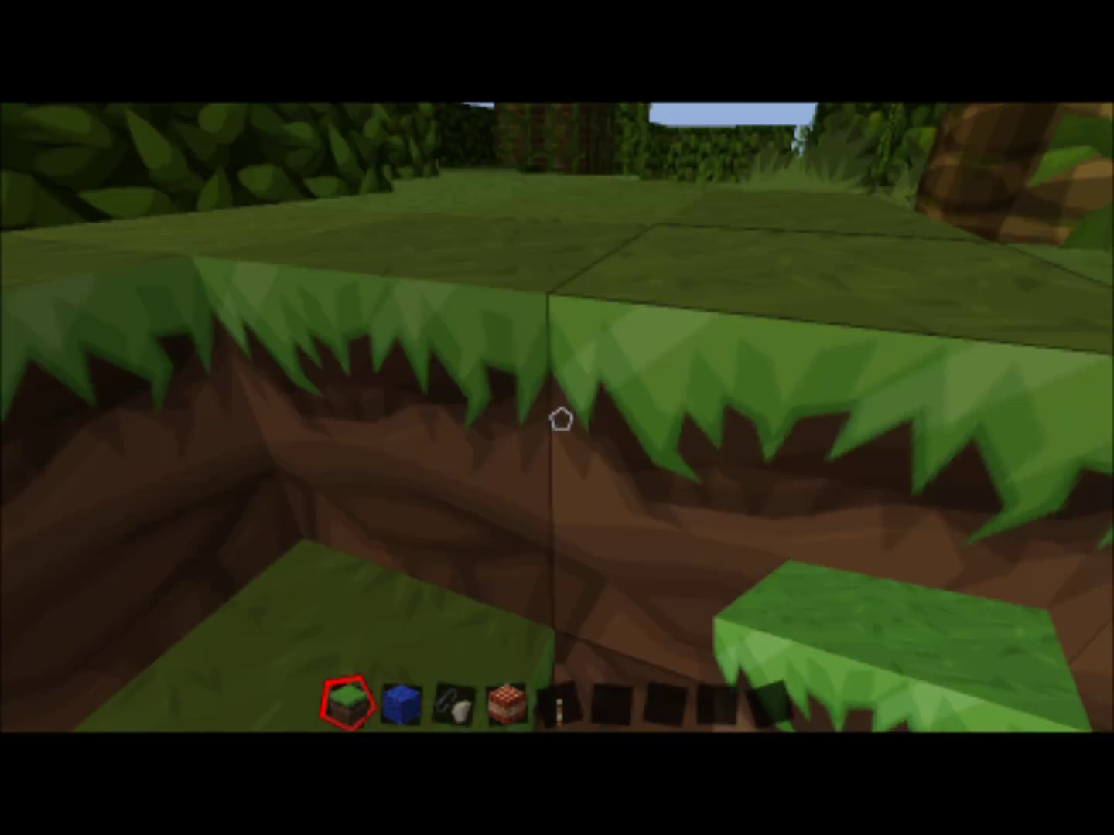
Revisit the underground sandstone room and climb the grass stairs back out to the clearing with the lava and portal
key("w")
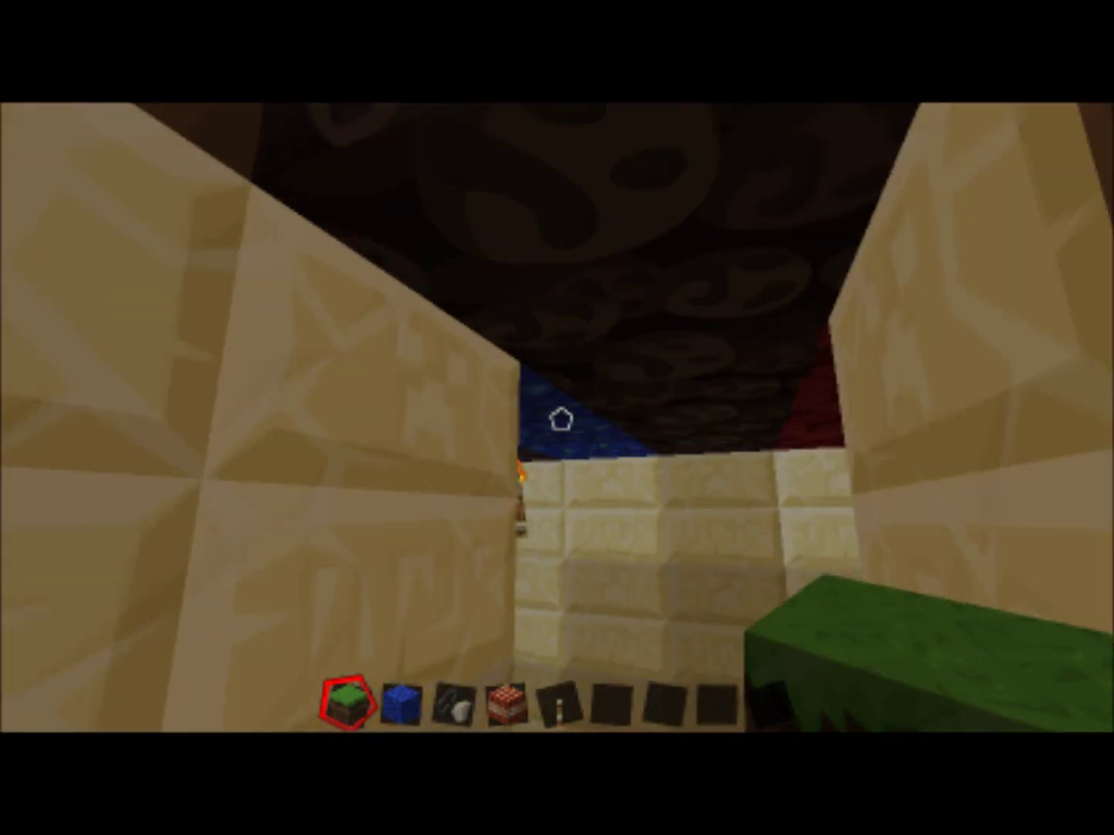
key("w")
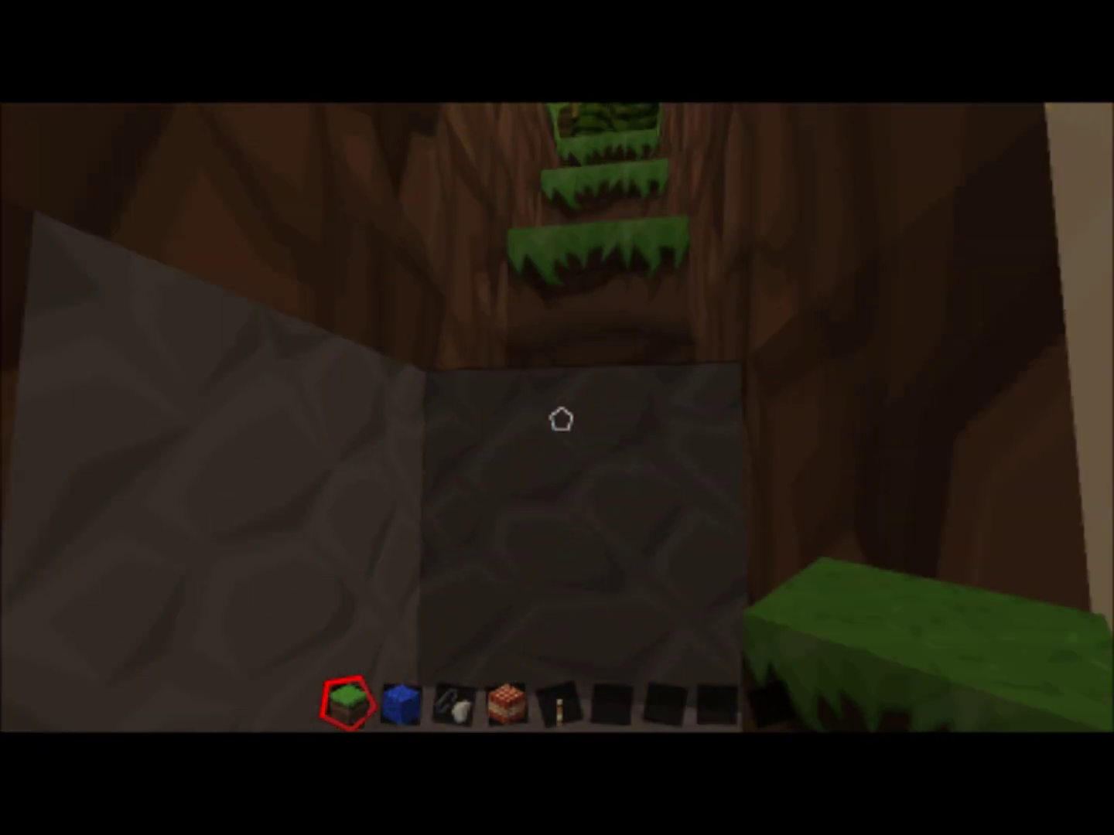
key("space")
key("space")
key("w")
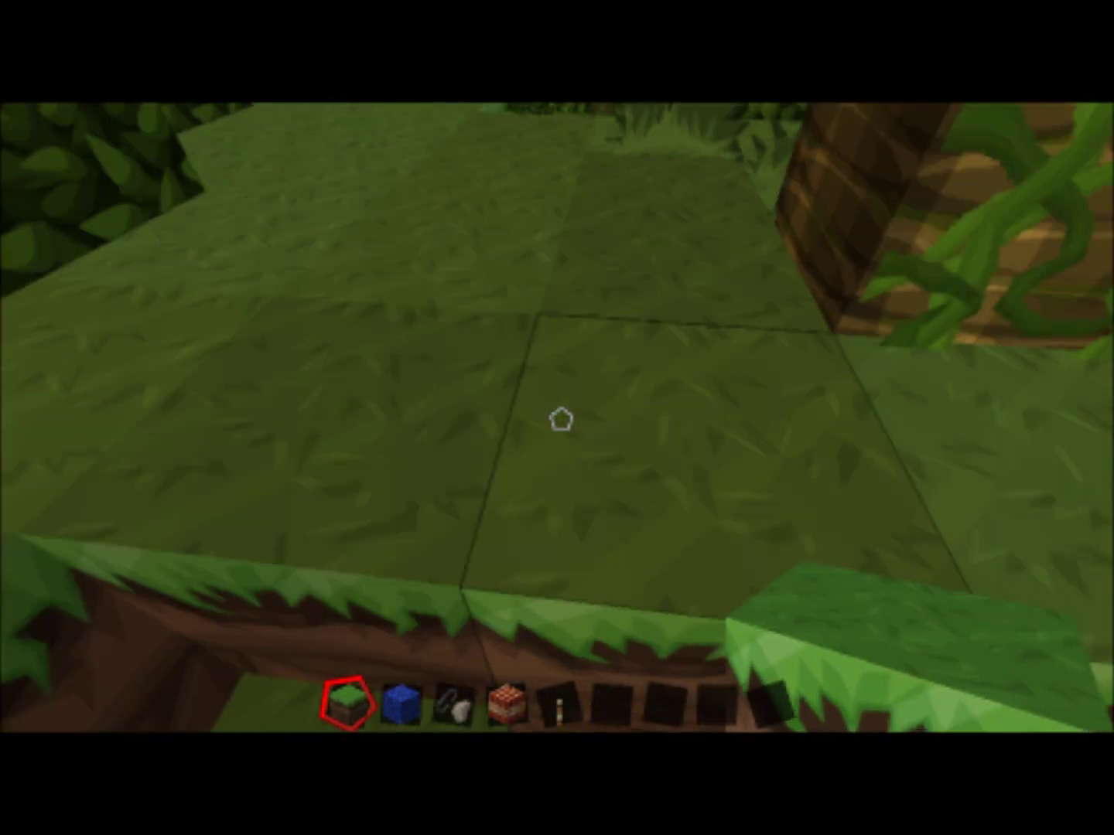
key("w")
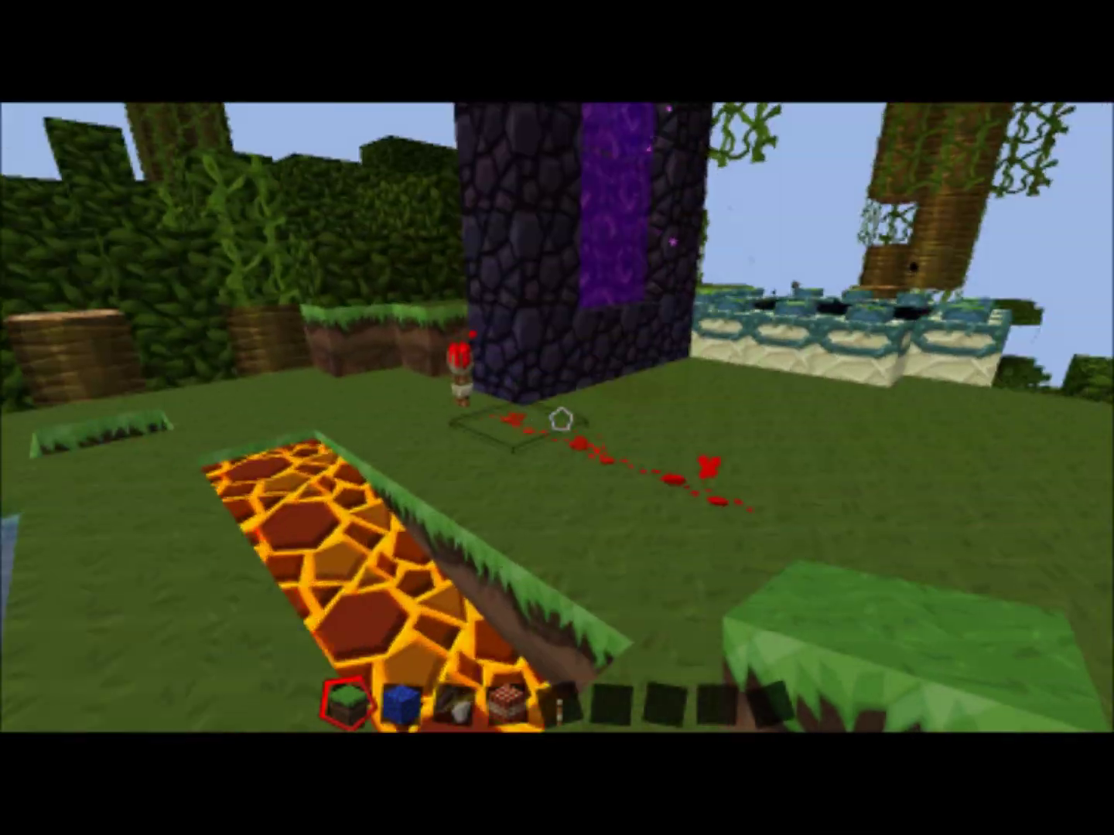
Cross the clearing to the treetop TNT block, ignite it with the lever on the grass block and back away
key("w")
key("space")
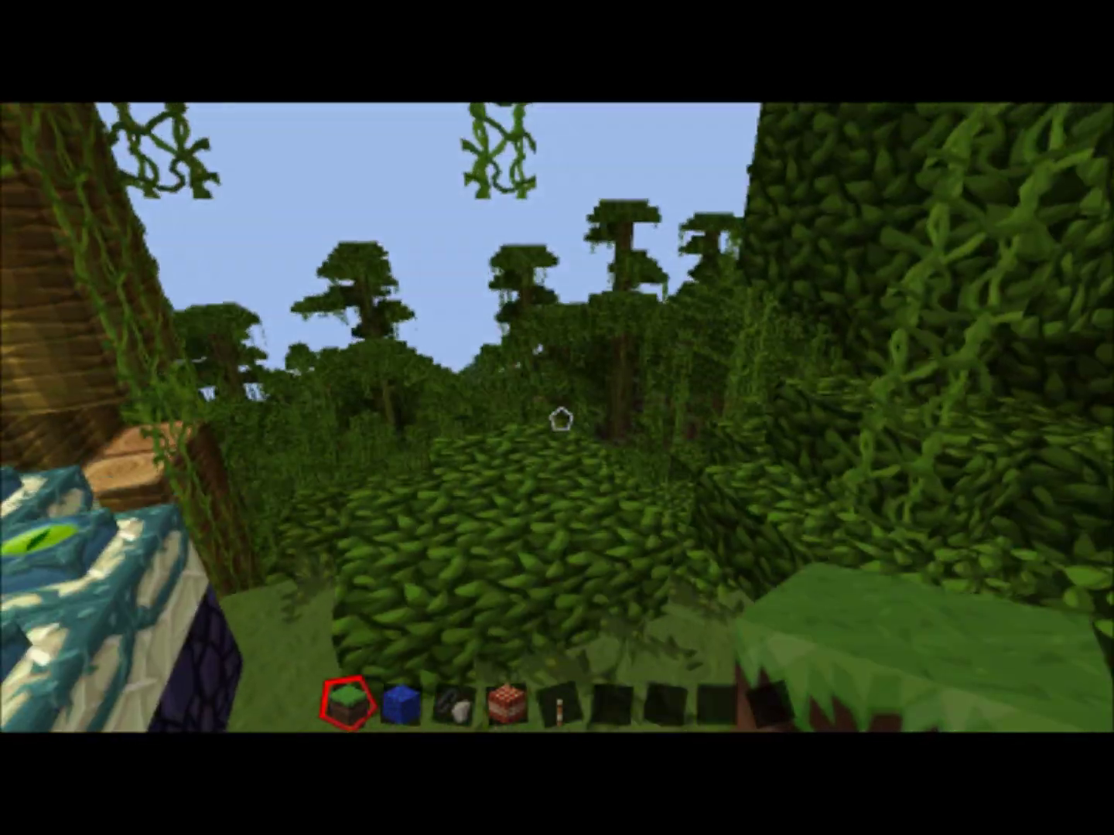
key("w")
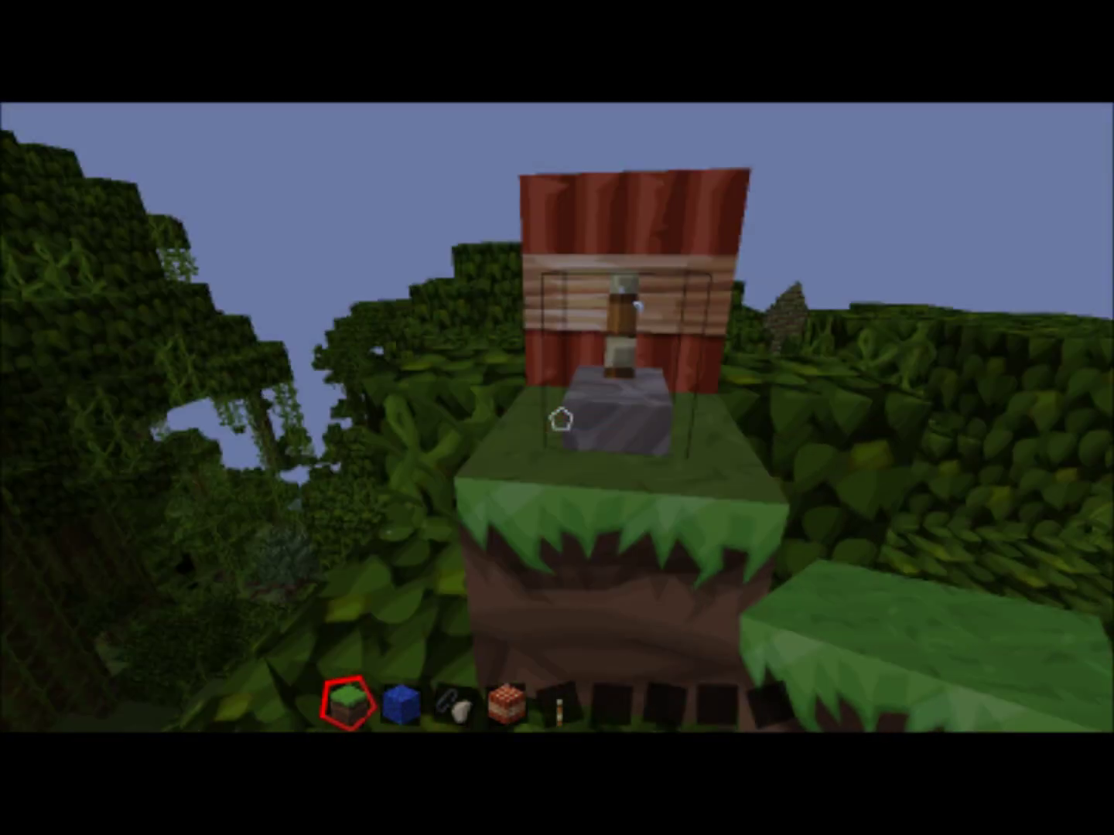
right_click(561, 419)
key("s")
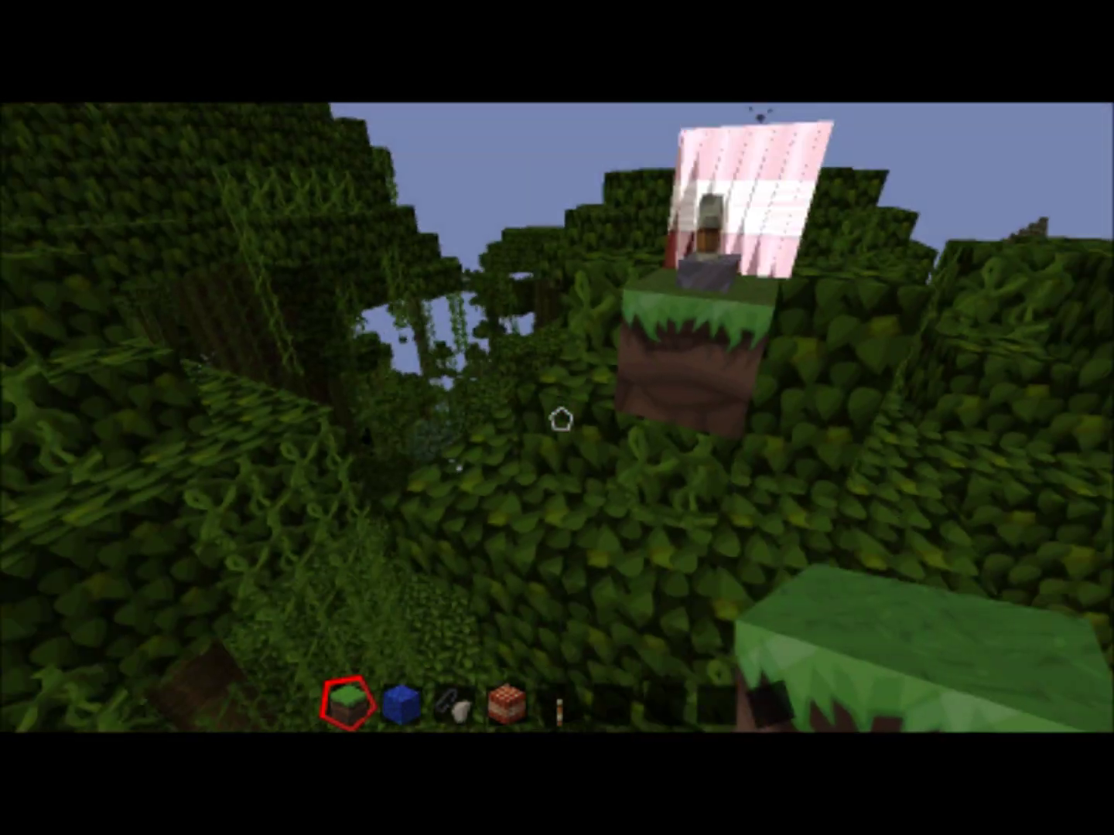